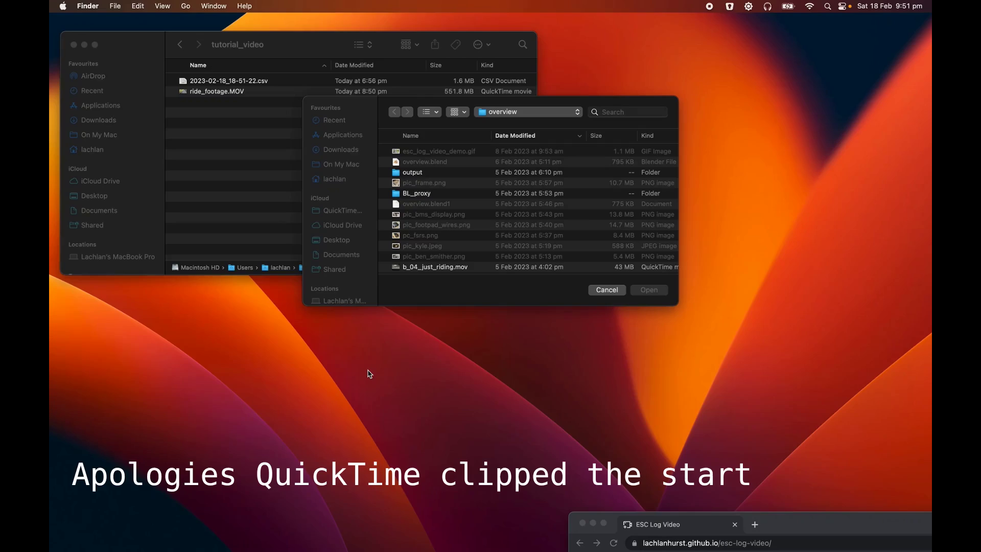
View the raw contents of 2023-02-18_18-51-22.csv in TextEdit, widening the window to read it, and close the file.
left_click(311, 51)
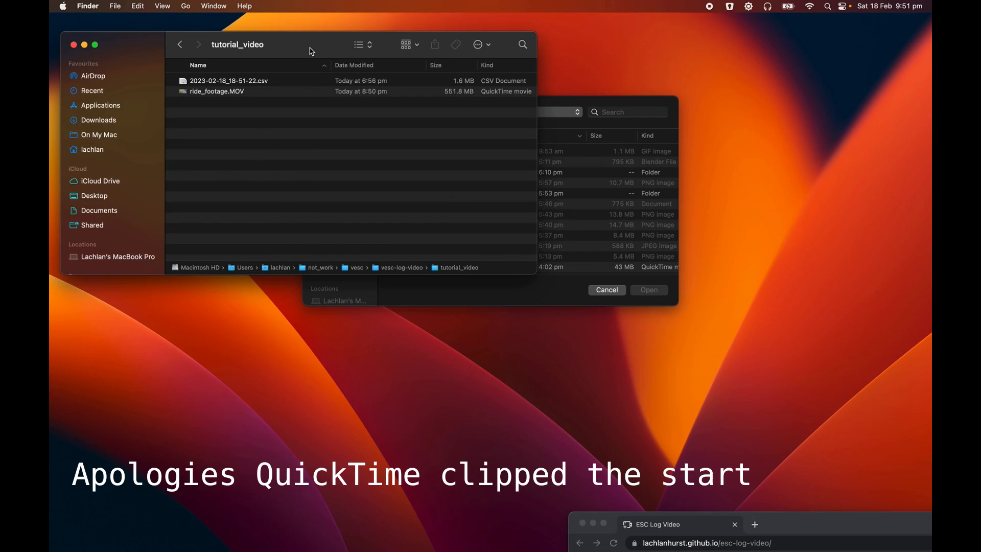
left_click(226, 81)
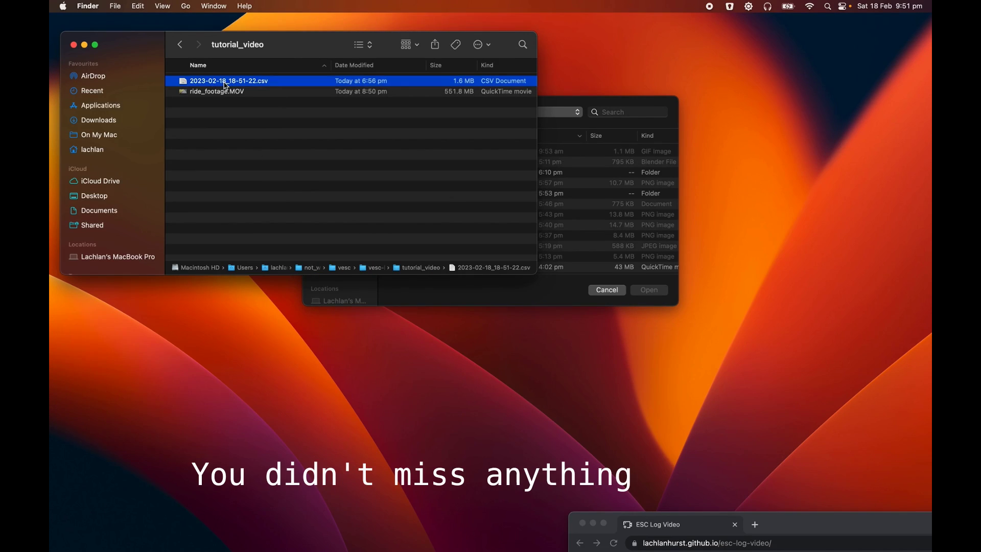
right_click(226, 84)
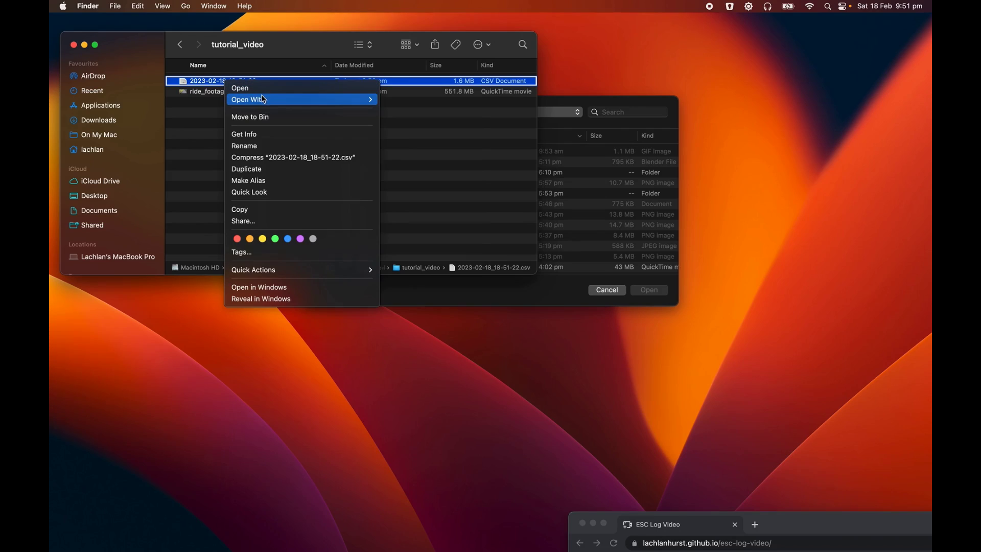
mouse_move(263, 101)
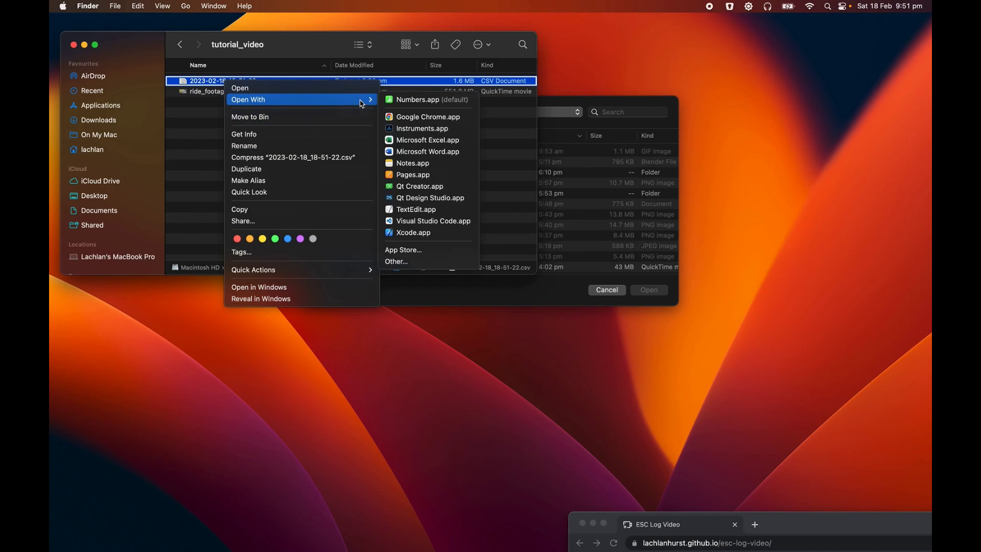
left_click(421, 210)
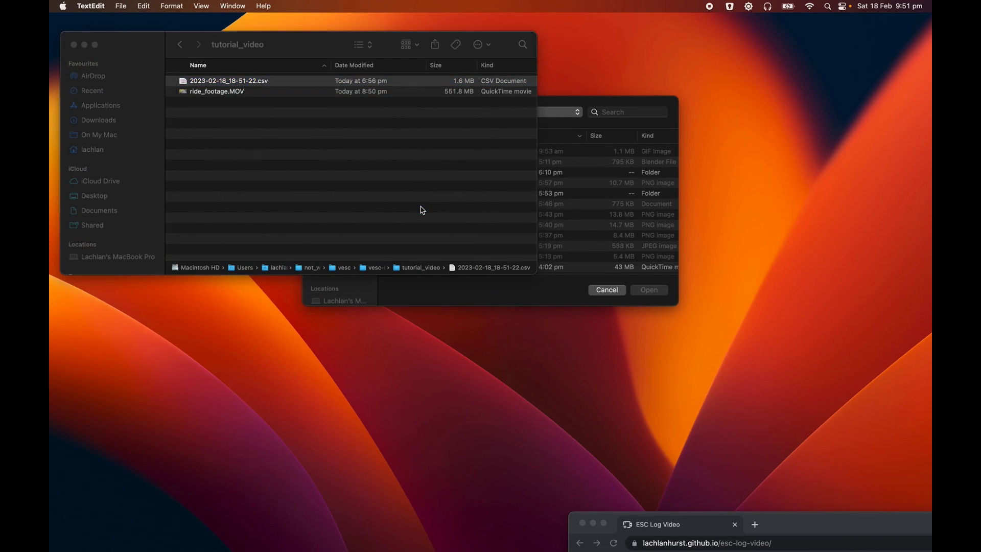
left_click_drag(505, 175, 877, 180)
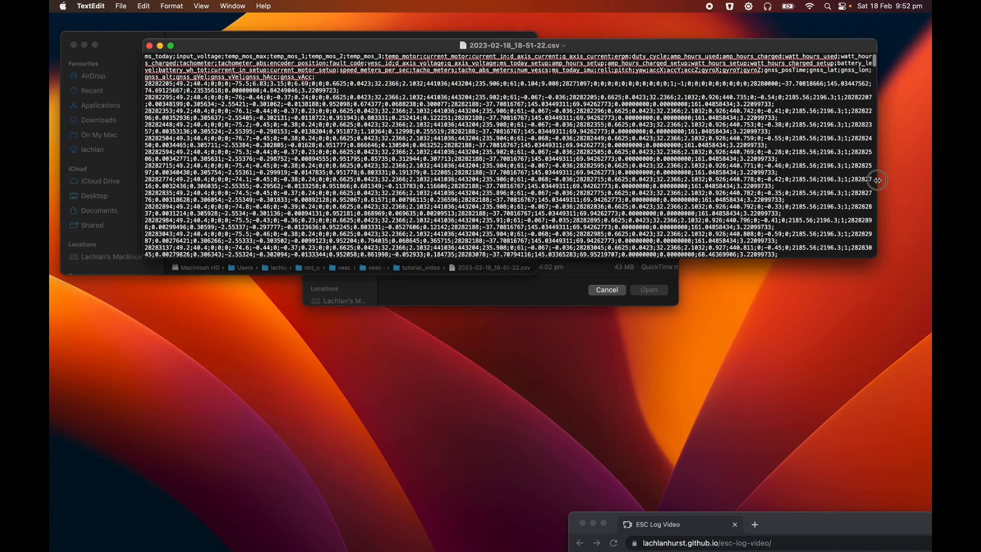
left_click(149, 46)
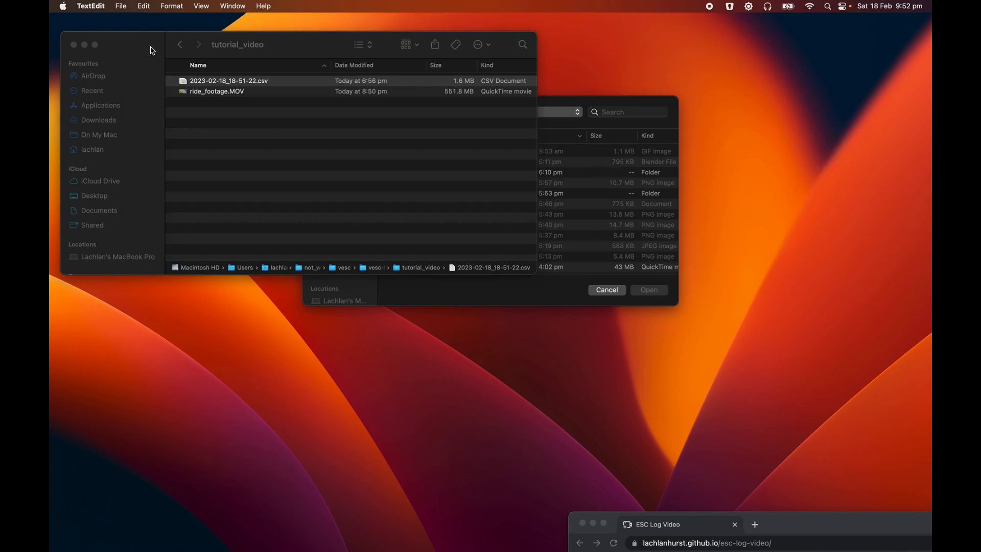
Preview ride_footage.MOV, skip ahead to about 00:47, and close the preview.
left_click(218, 91)
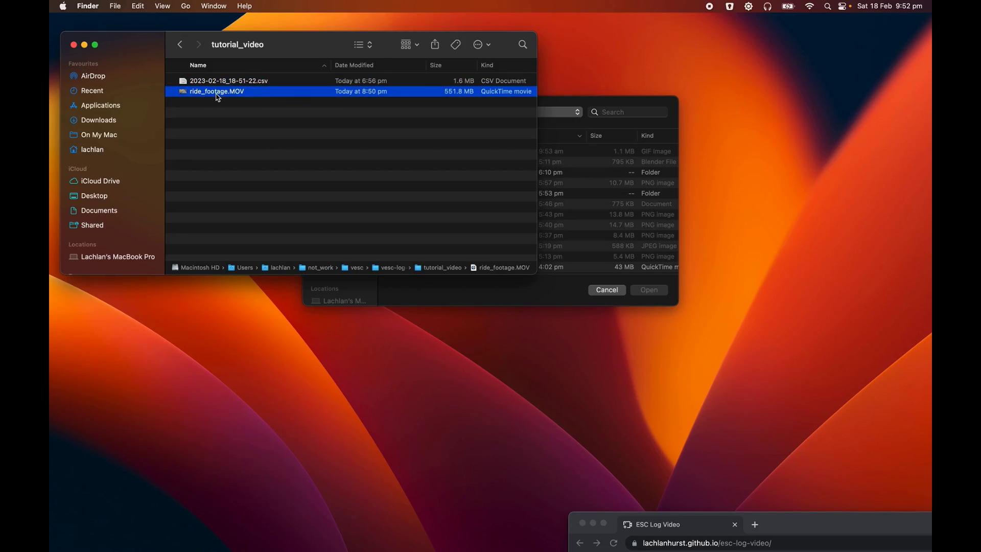
key("space")
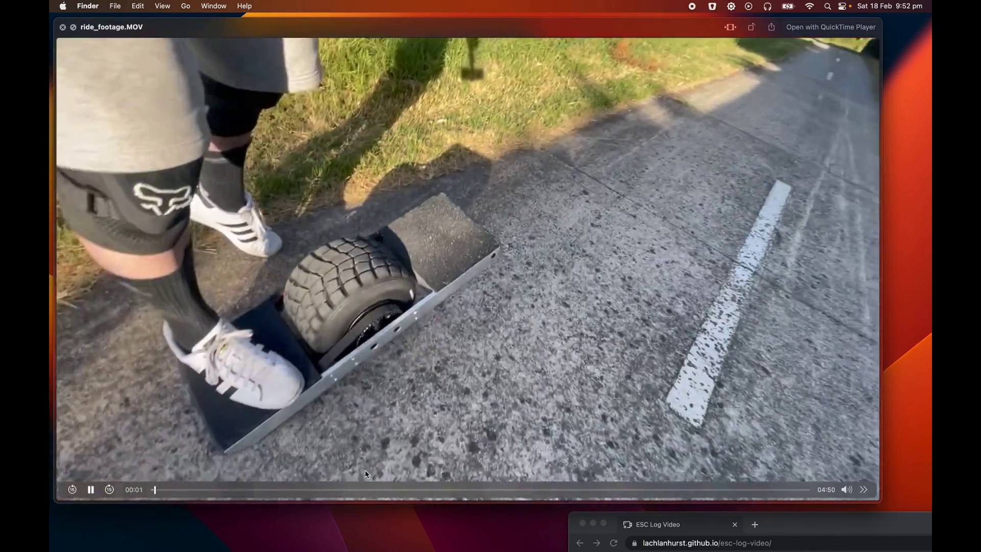
left_click_drag(155, 489, 252, 490)
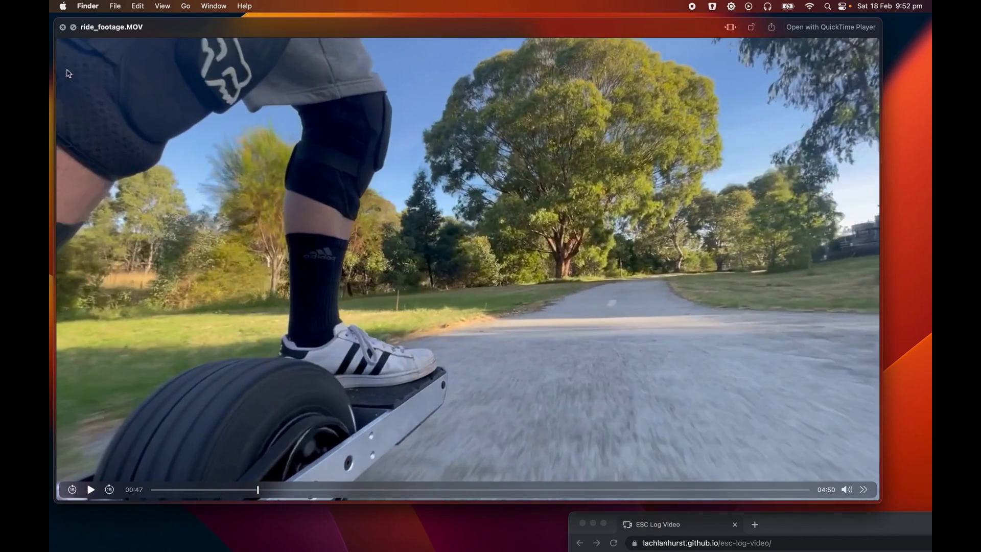
left_click(62, 28)
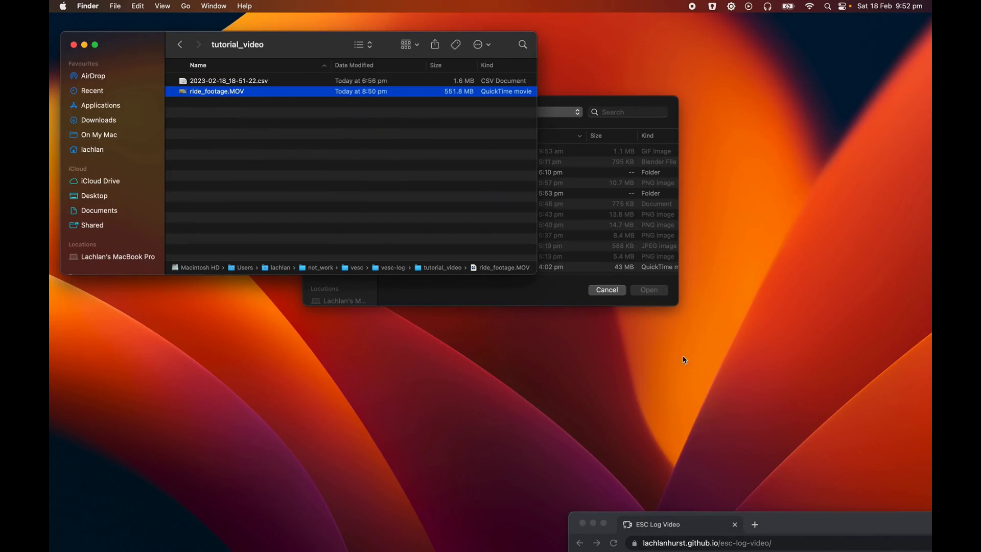
Bring the ESC Log Video page in Chrome into full view and load 2023-02-18_18-51-22.csv as its log file.
left_click_drag(812, 516, 620, 19)
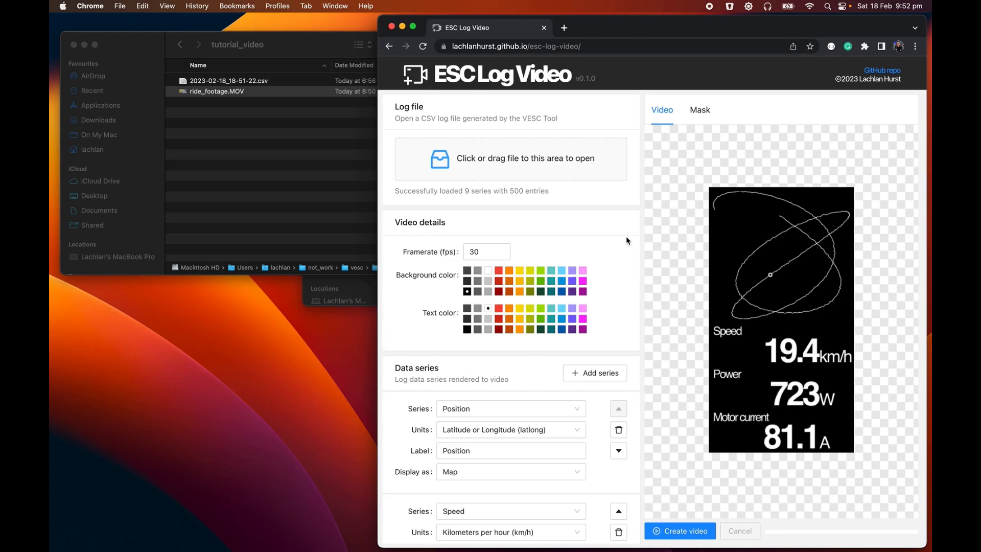
left_click(298, 50)
left_click(246, 80)
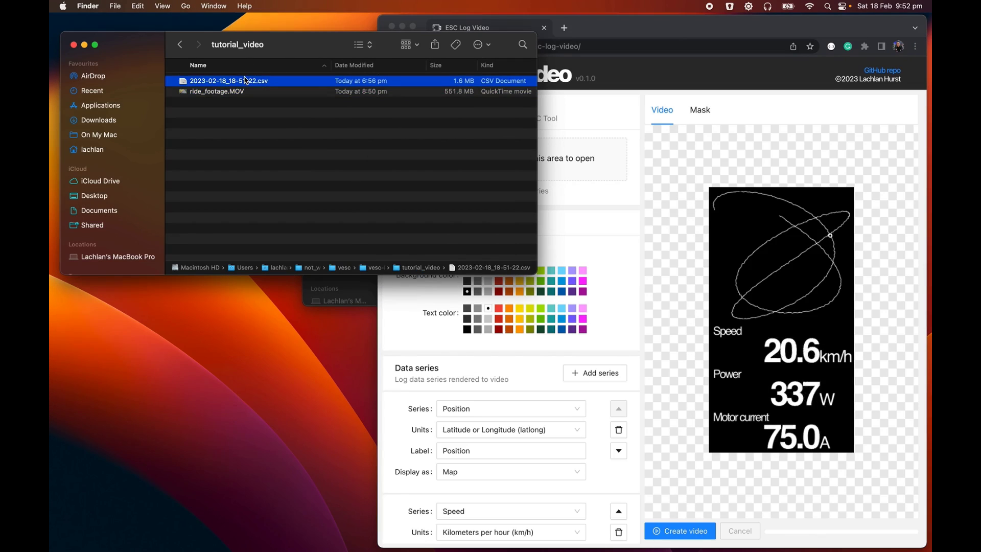
left_click_drag(227, 80, 590, 157)
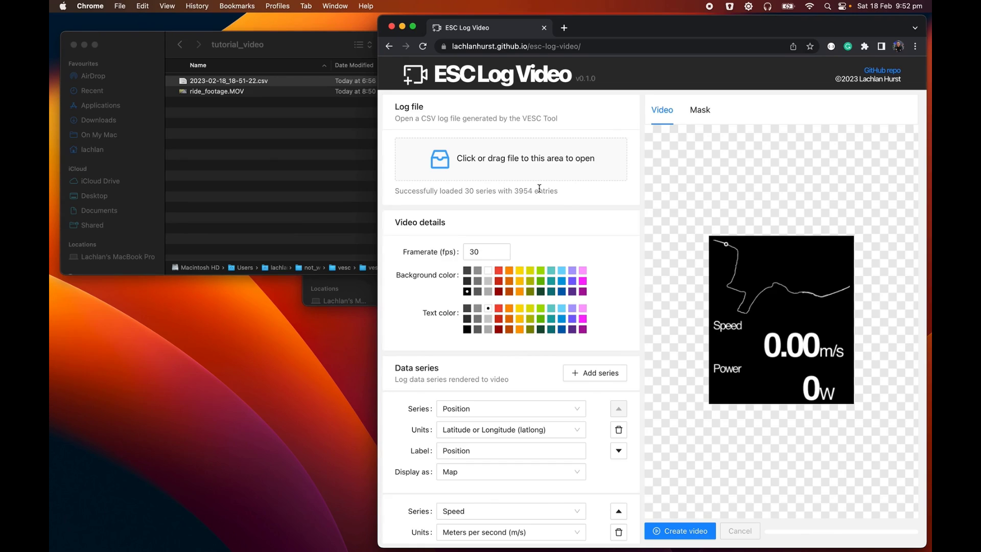
Set the Speed series to kilometers per hour (km/h) displayed as a Dial, and move it above the Position series.
scroll(600, 278, "down", 5)
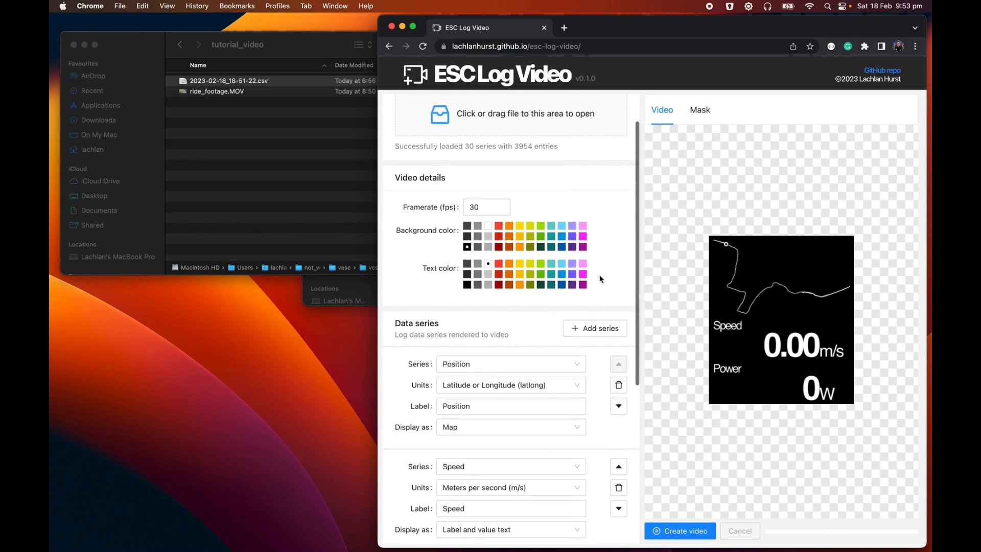
scroll(601, 279, "down", 3)
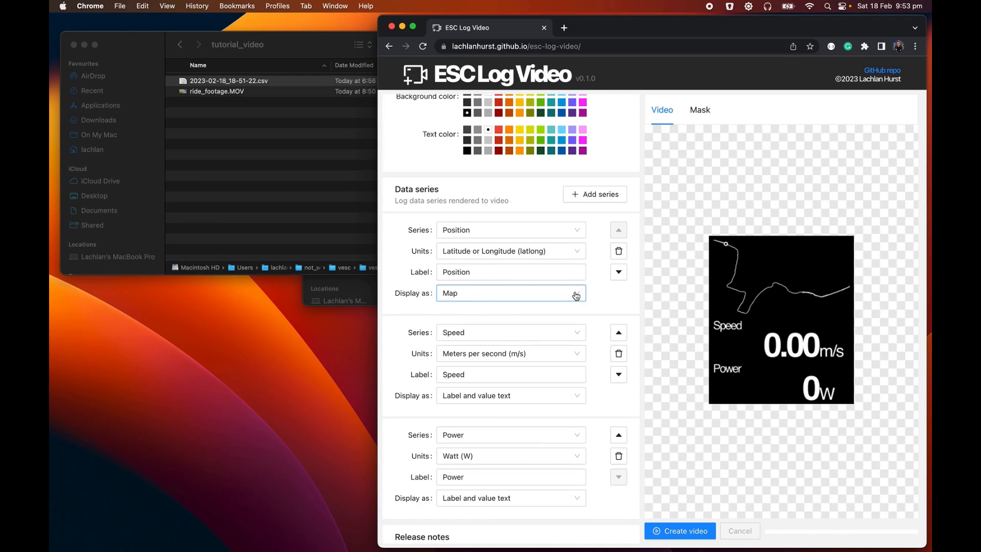
left_click(503, 360)
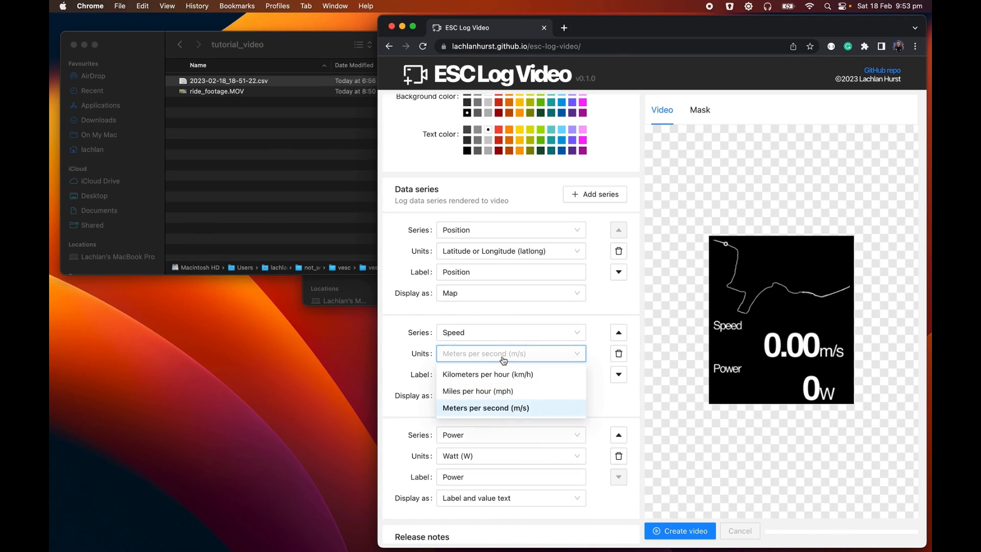
left_click(465, 376)
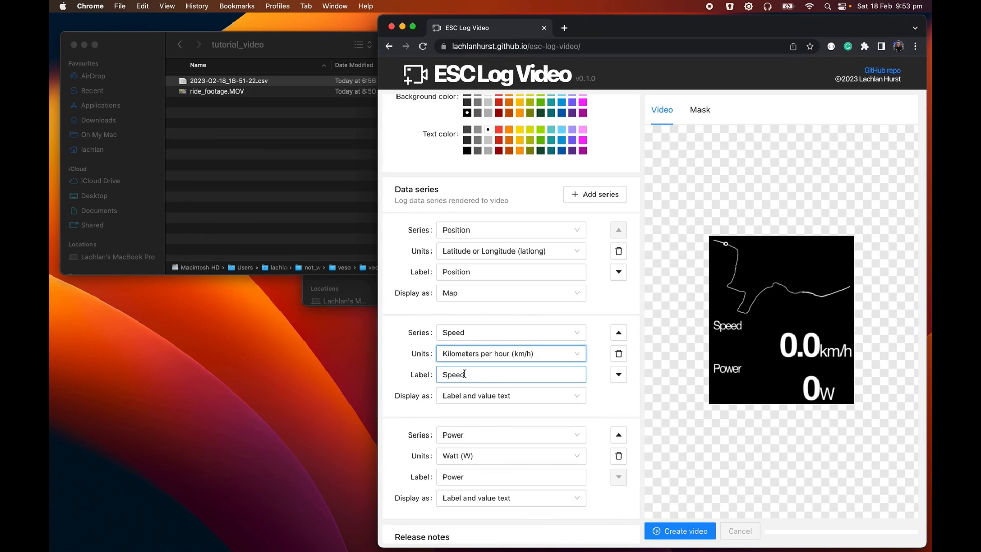
left_click(480, 397)
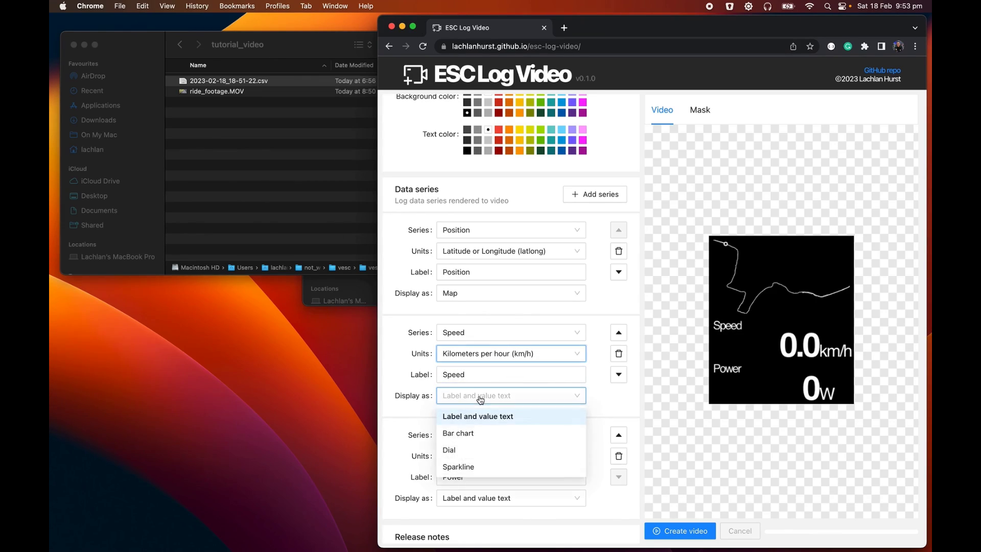
left_click(461, 452)
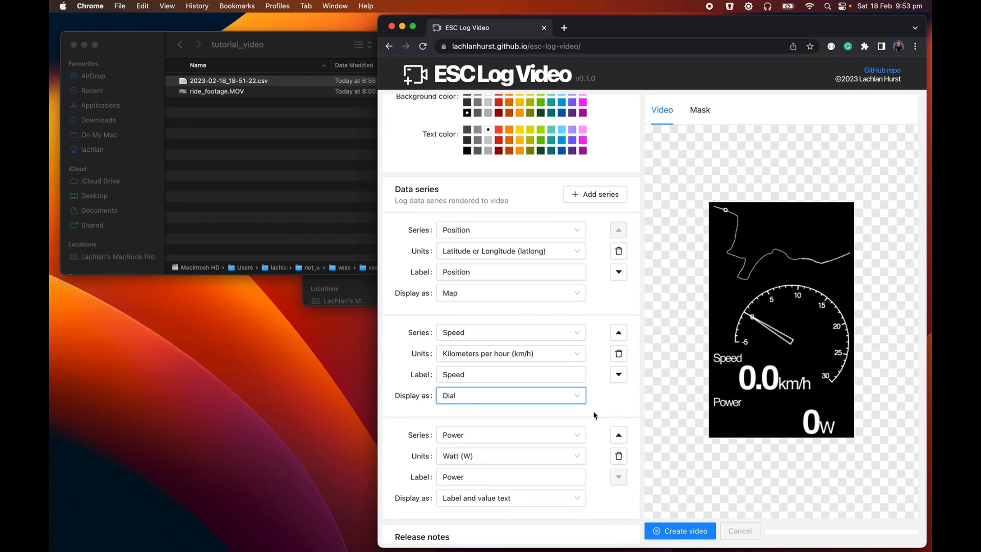
left_click(617, 333)
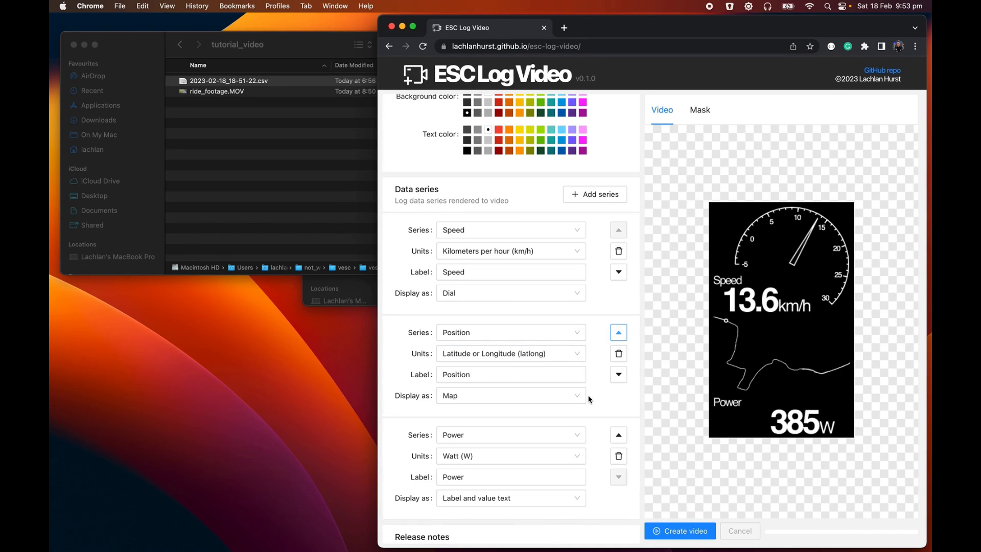
Add a fourth data series below the existing ones and set it to Power.
scroll(589, 399, "down", 4)
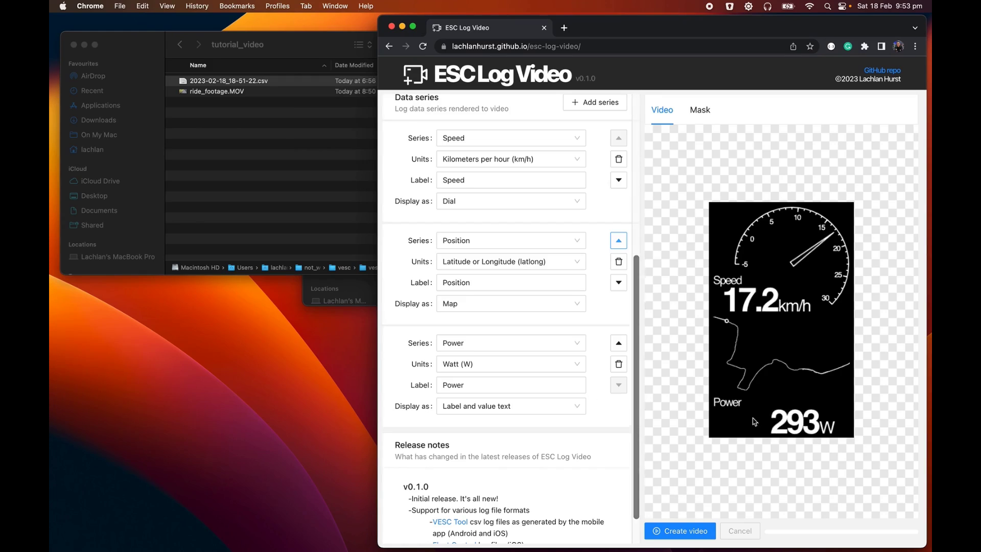
scroll(588, 401, "down", 2)
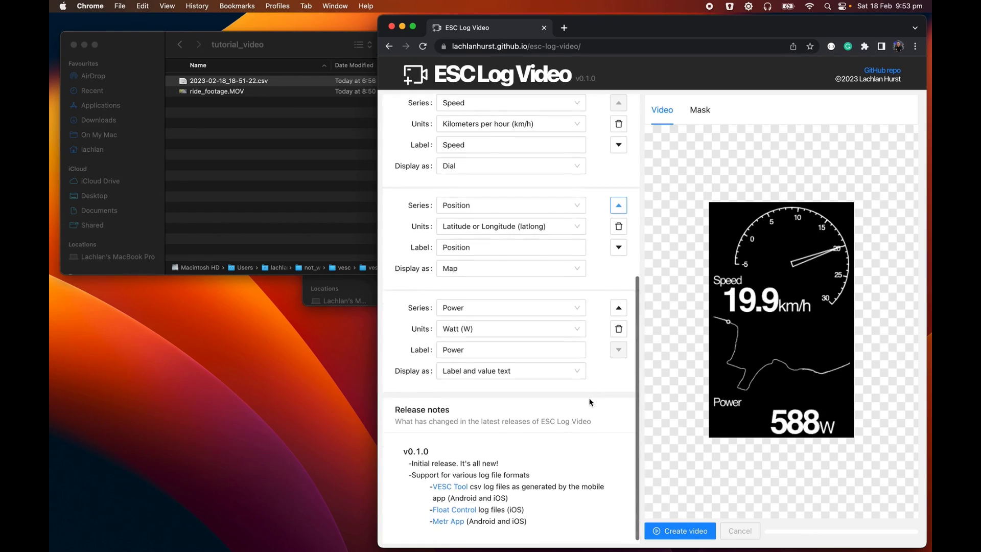
scroll(588, 400, "up", 7)
left_click(587, 213)
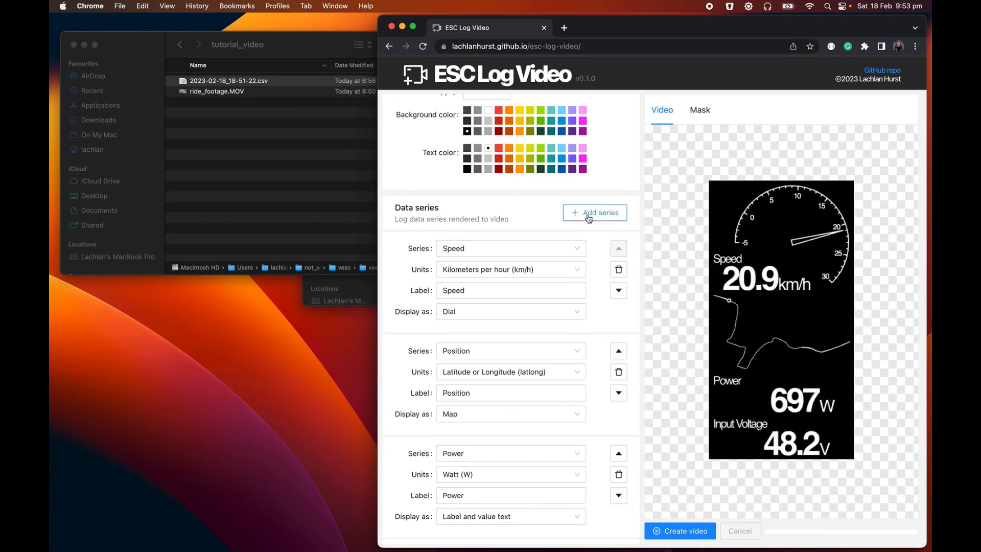
scroll(600, 294, "down", 8)
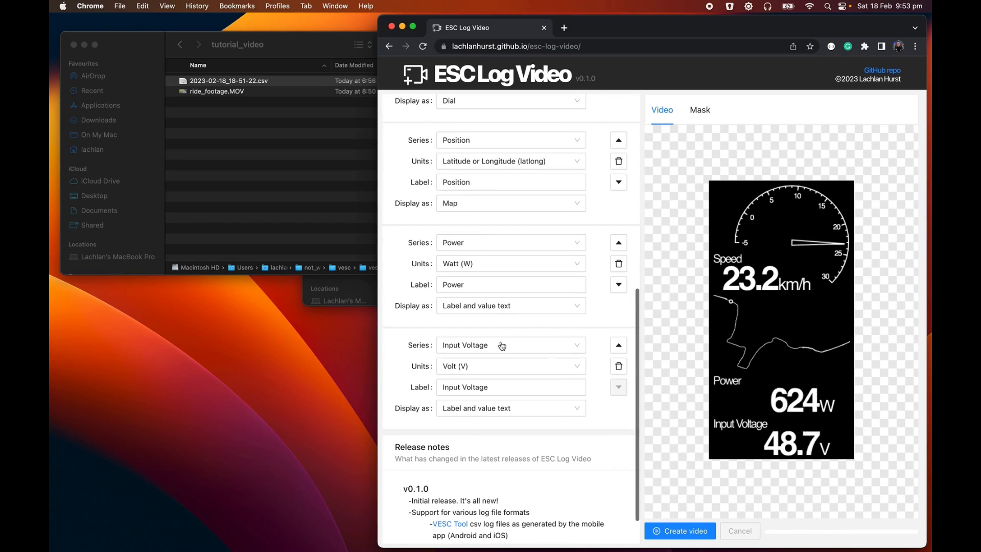
left_click(491, 345)
scroll(492, 465, "down", 5)
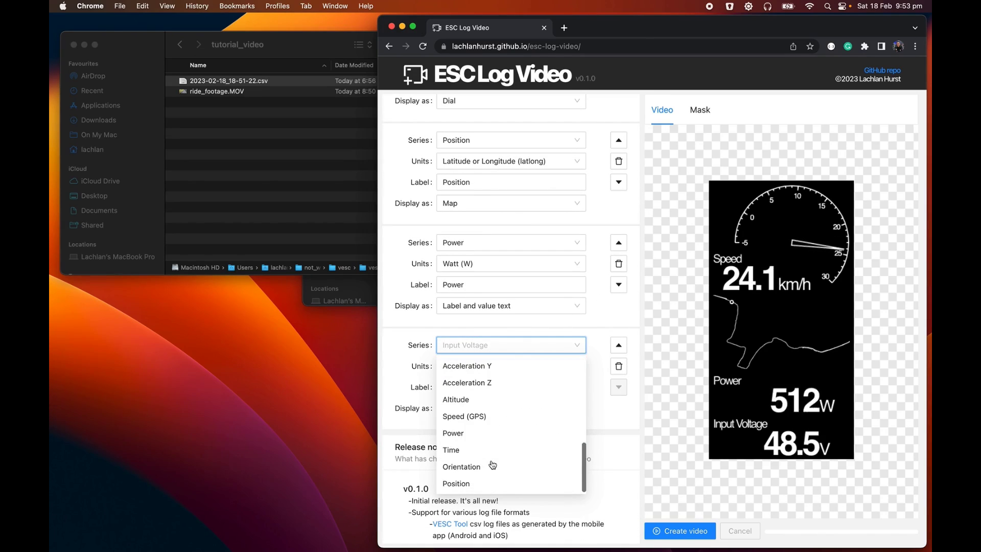
left_click(468, 431)
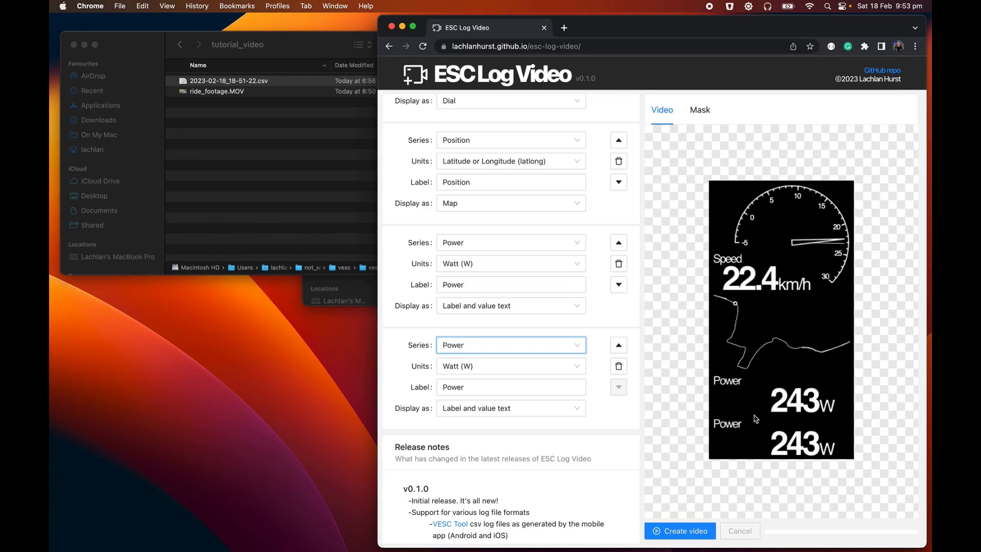
Display the second Power series as a Sparkline and clear its label.
left_click(494, 412)
left_click(471, 482)
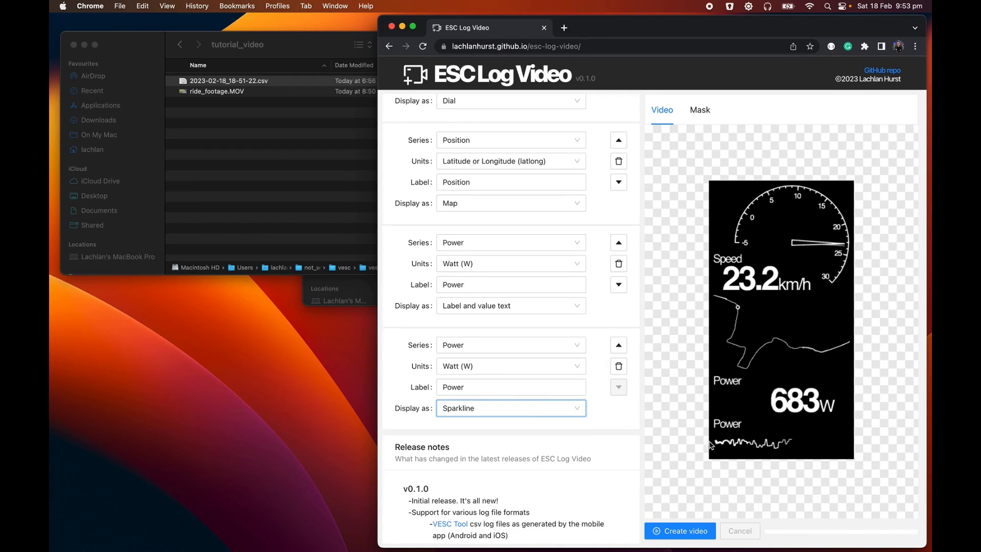
left_click(483, 388)
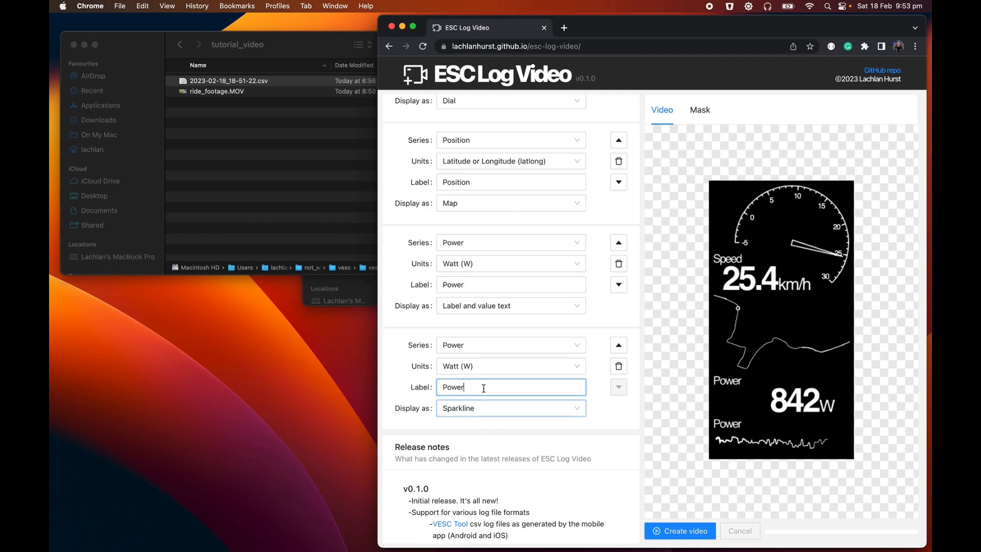
double_click(483, 388)
key("BackSpace")
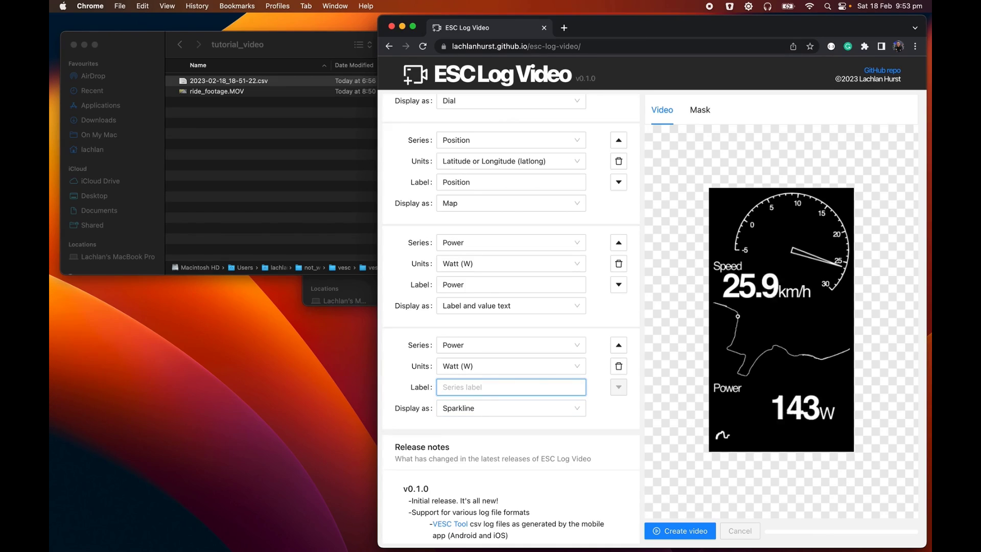
Add a fifth data series below the existing ones and set it to Orientation.
scroll(413, 393, "up", 5)
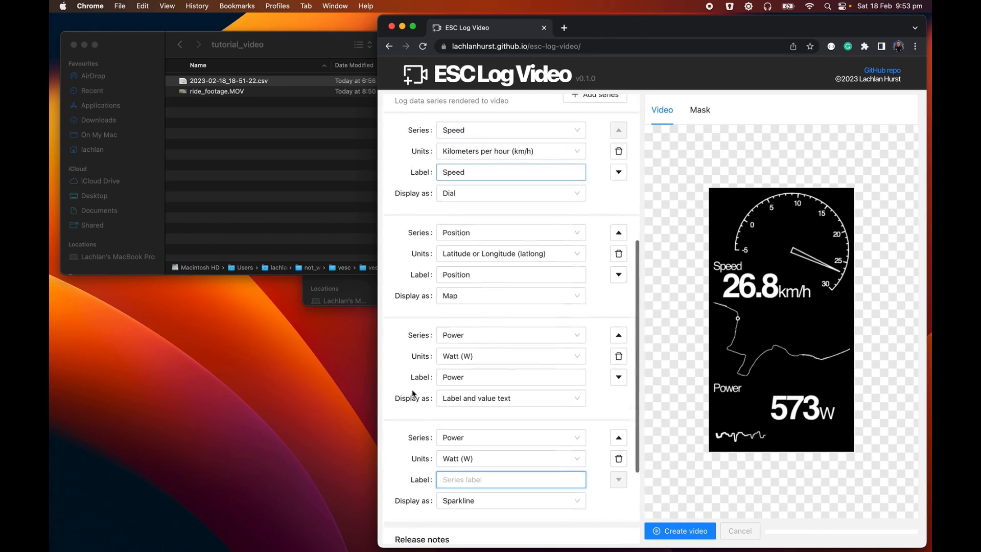
scroll(413, 392, "up", 1)
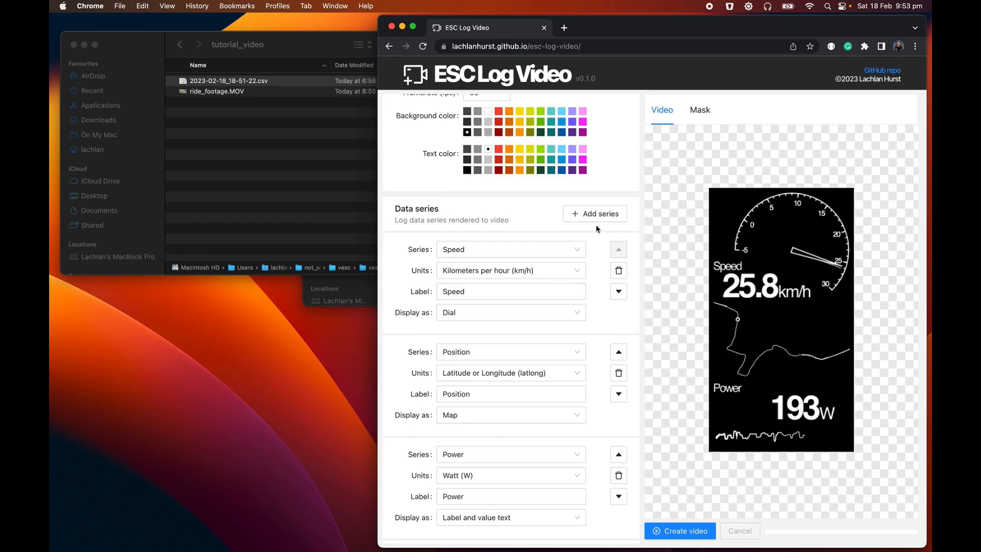
left_click(598, 214)
scroll(598, 335, "down", 8)
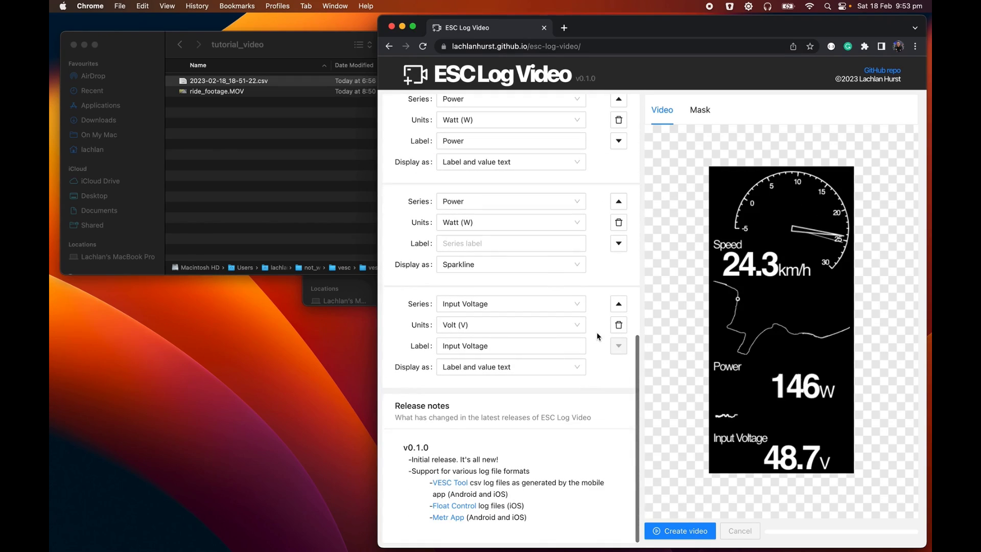
left_click(549, 305)
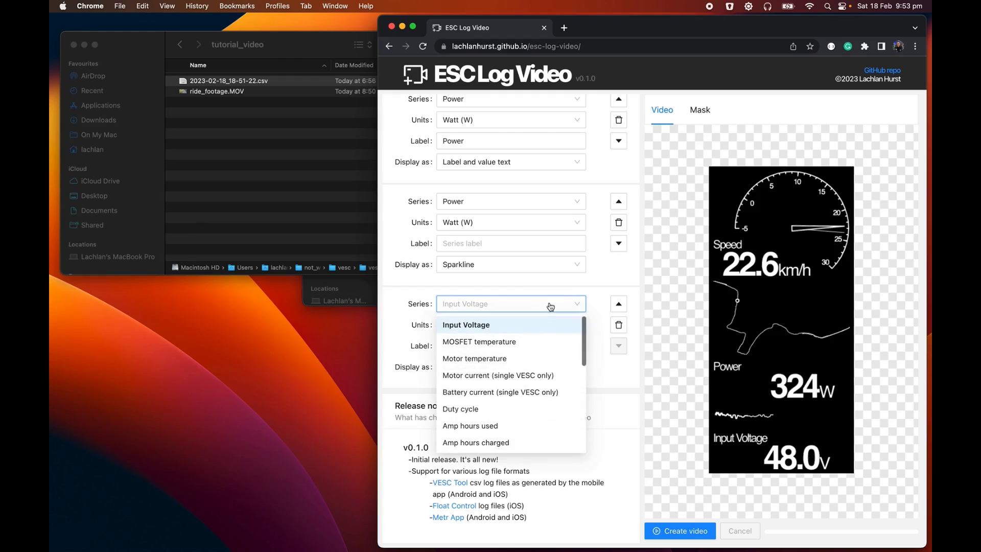
scroll(513, 376, "down", 10)
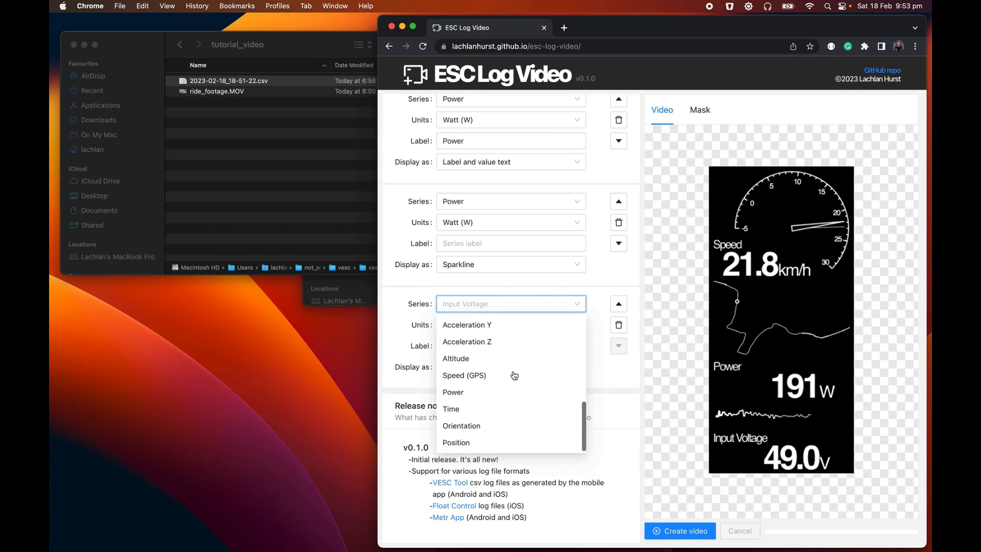
left_click(484, 427)
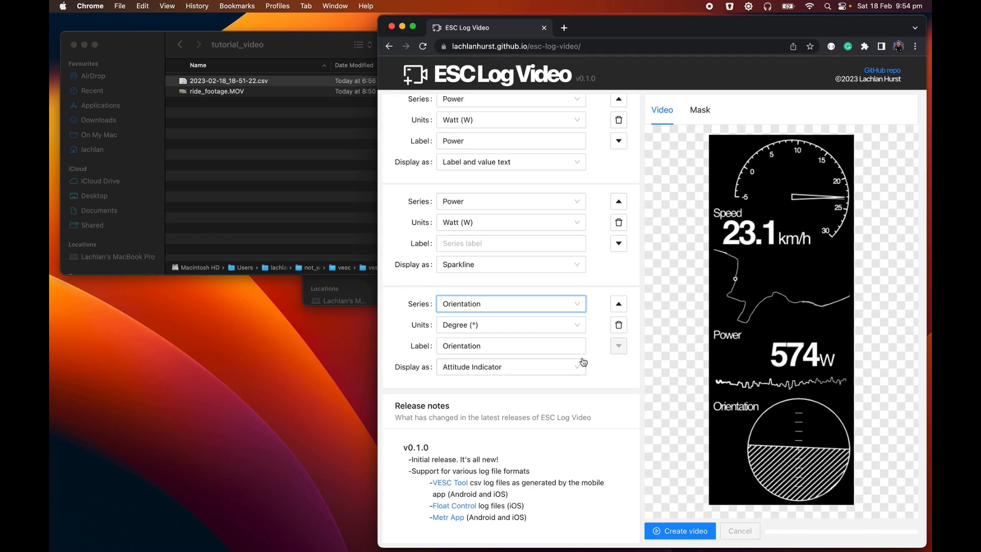
Try a red background with green, olive and orange text colors in the video details.
scroll(594, 358, "up", 3)
scroll(594, 358, "up", 8)
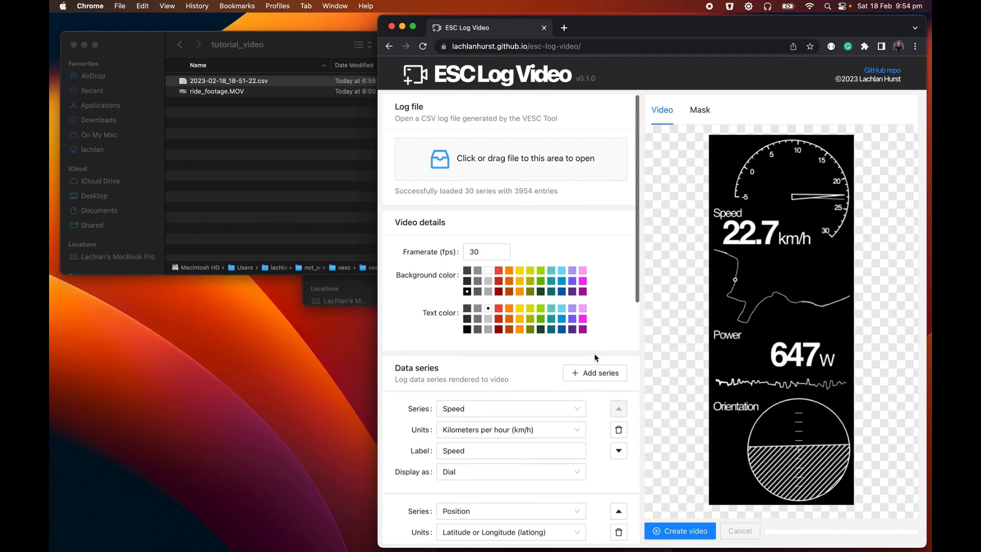
left_click(498, 270)
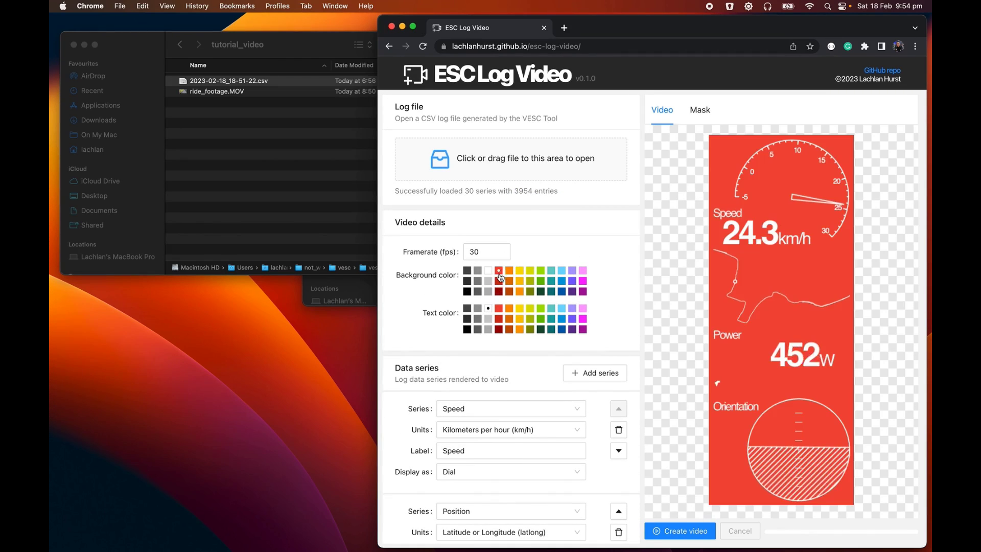
left_click(541, 318)
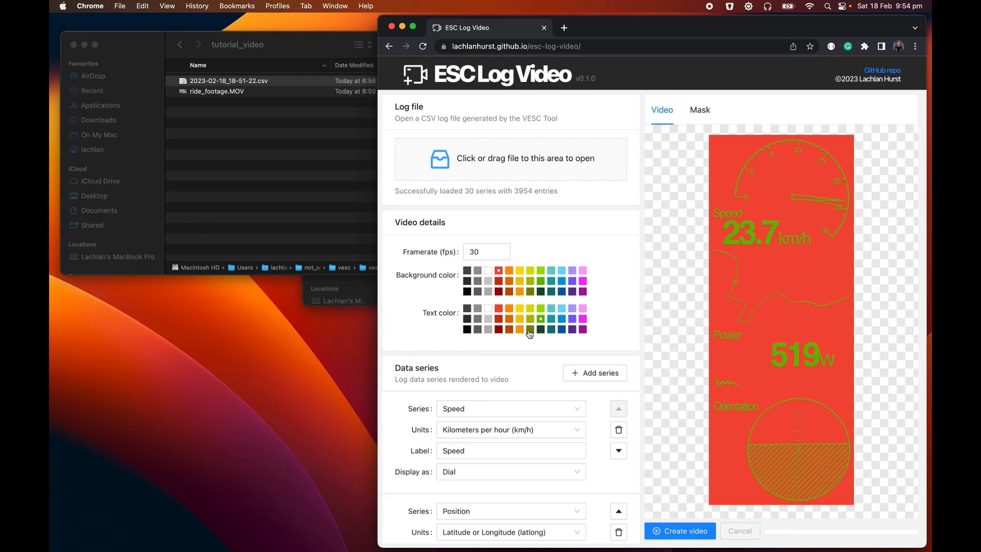
left_click(529, 330)
left_click(520, 329)
left_click(509, 330)
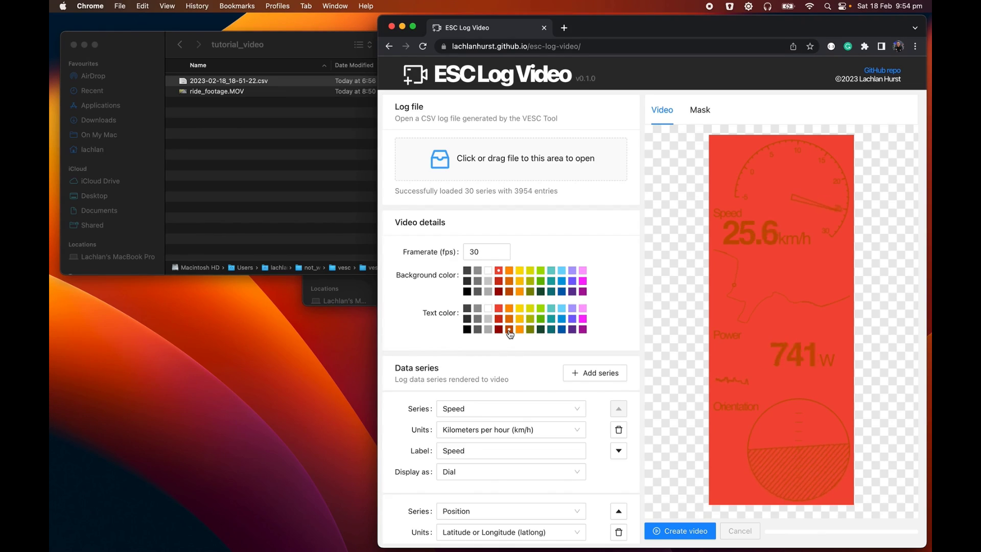
Set the video's background color to white and its text color to black.
left_click(487, 269)
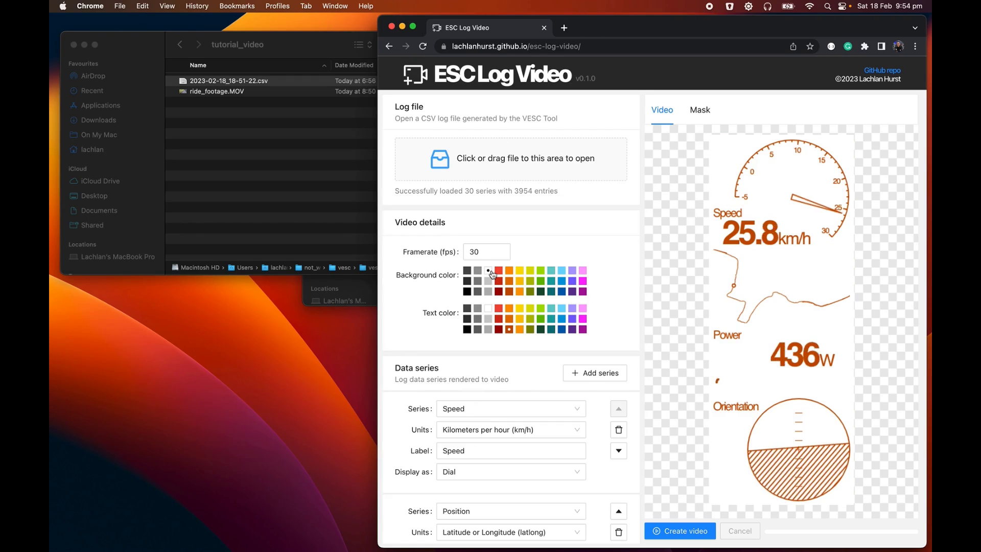
left_click(468, 330)
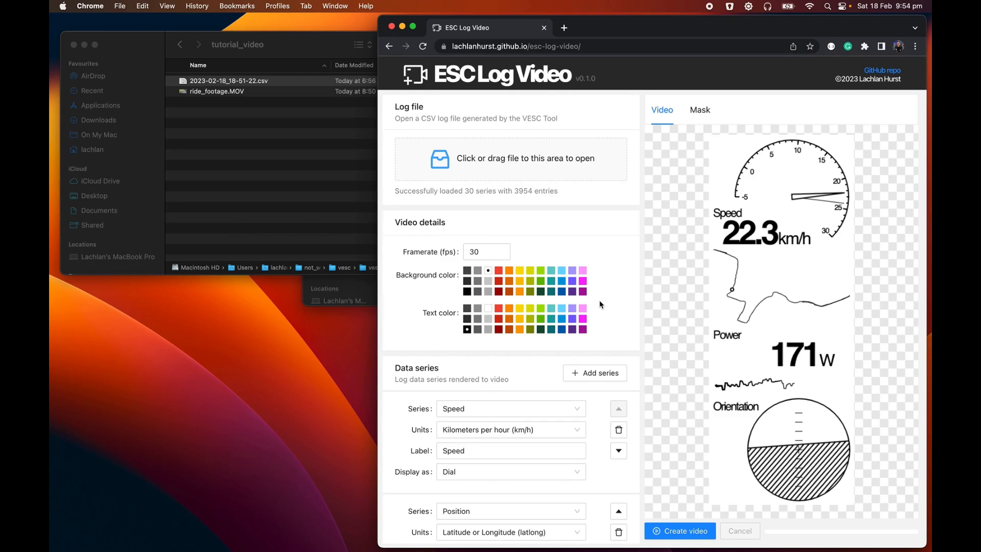
Create the overlay video and put the downloaded elv_video (12).mp4 in the tutorial_video folder.
scroll(600, 304, "down", 10)
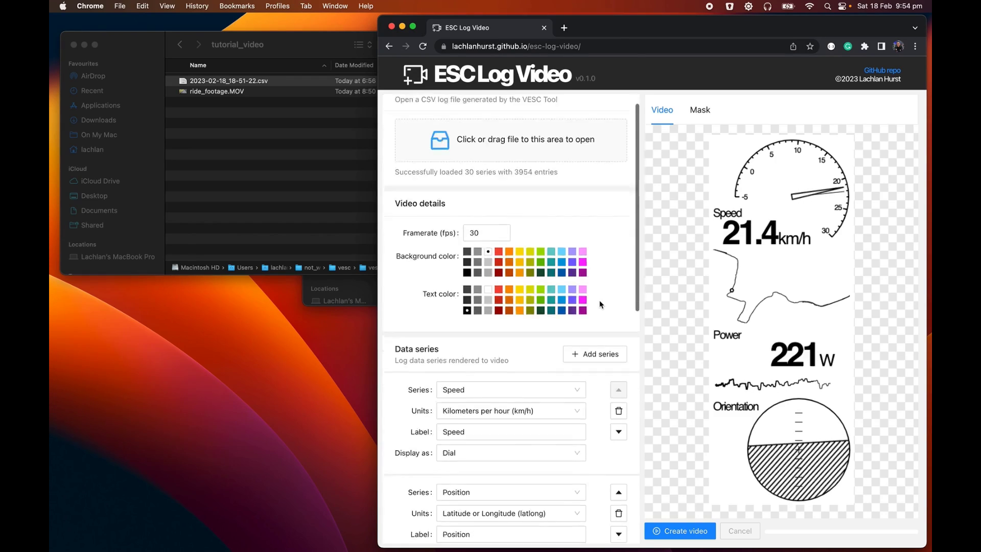
left_click(668, 533)
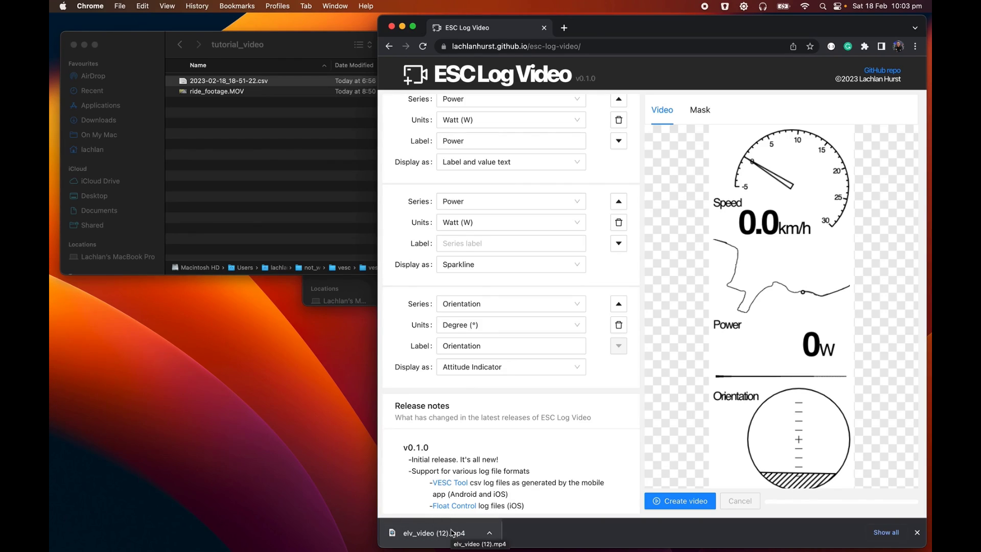
left_click_drag(452, 533, 248, 192)
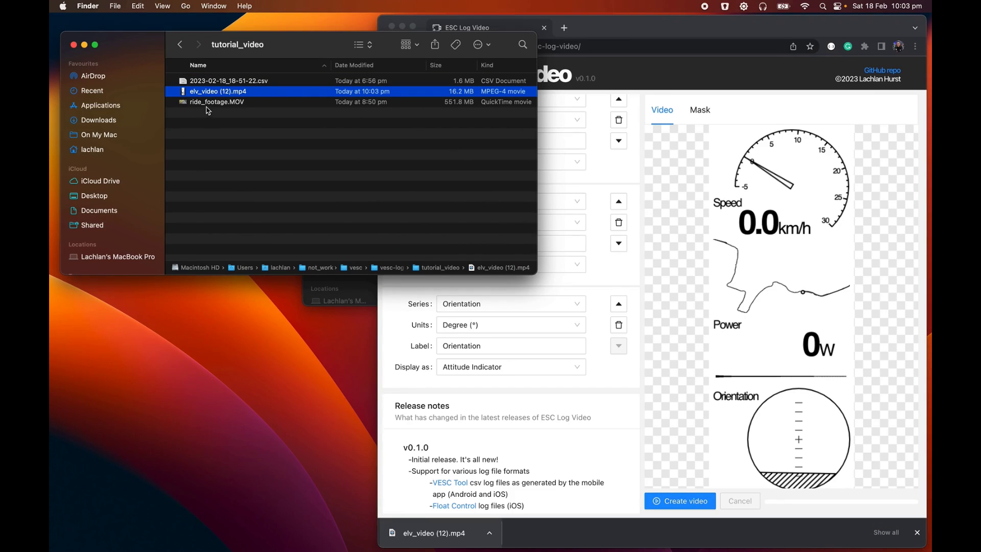
Play elv_video (12).mp4 in QuickTime Player to check the rendered overlay, and close the player window.
double_click(204, 93)
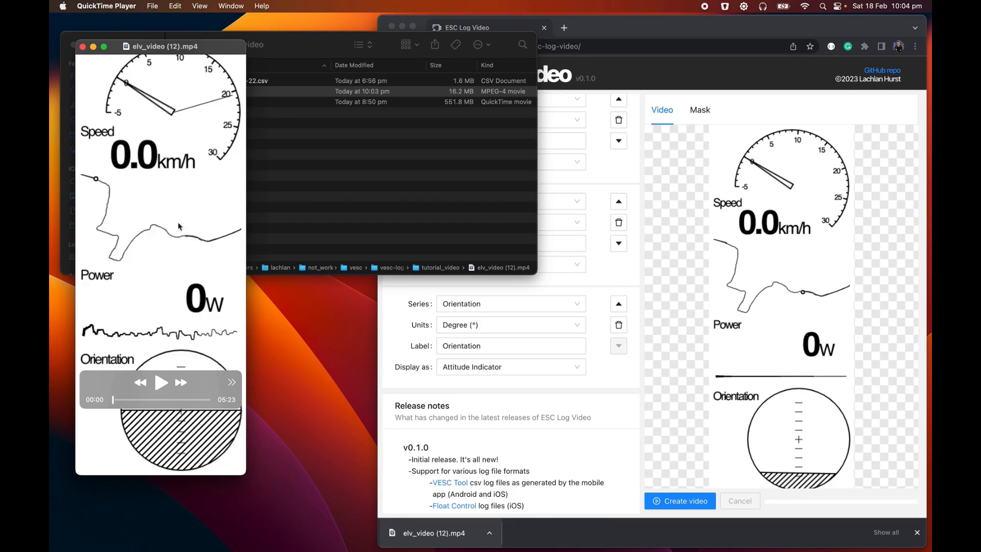
left_click(161, 382)
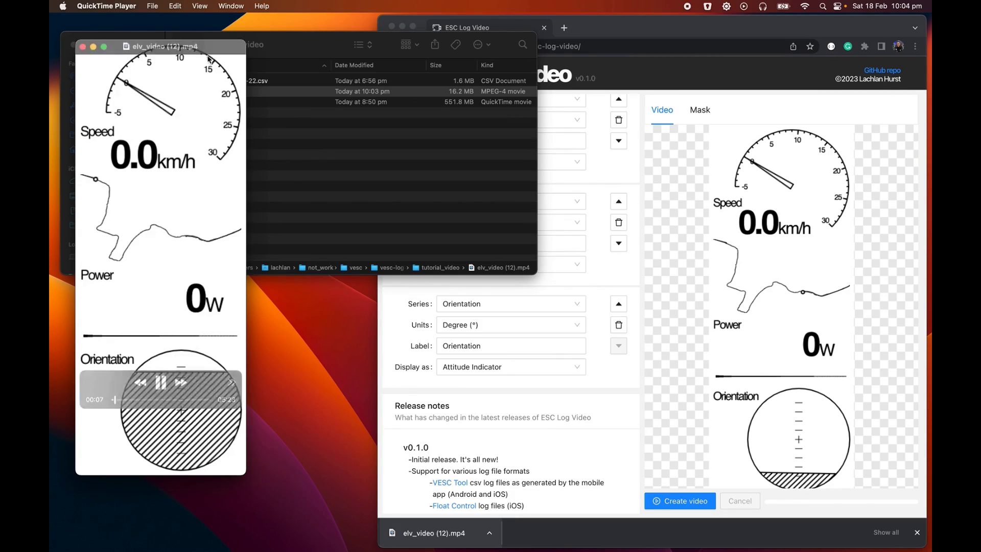
left_click_drag(210, 54, 275, 63)
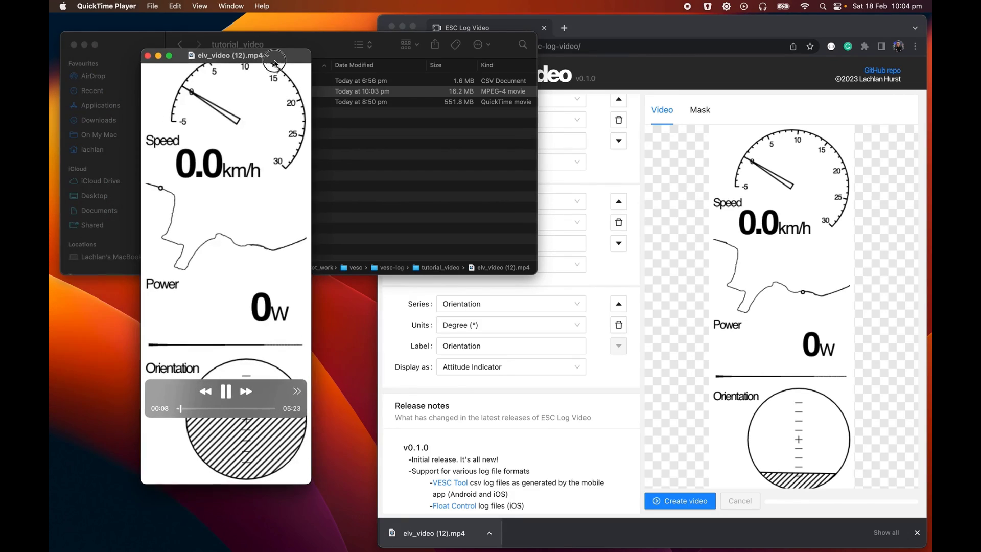
left_click(148, 56)
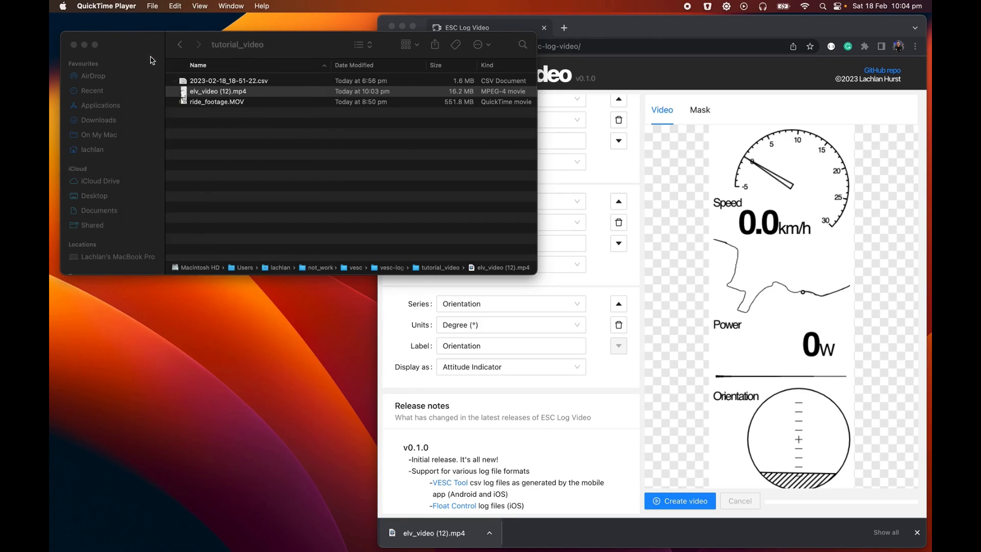
Minimize the Chrome window and launch Blender with a new Video Editing file.
left_click(403, 26)
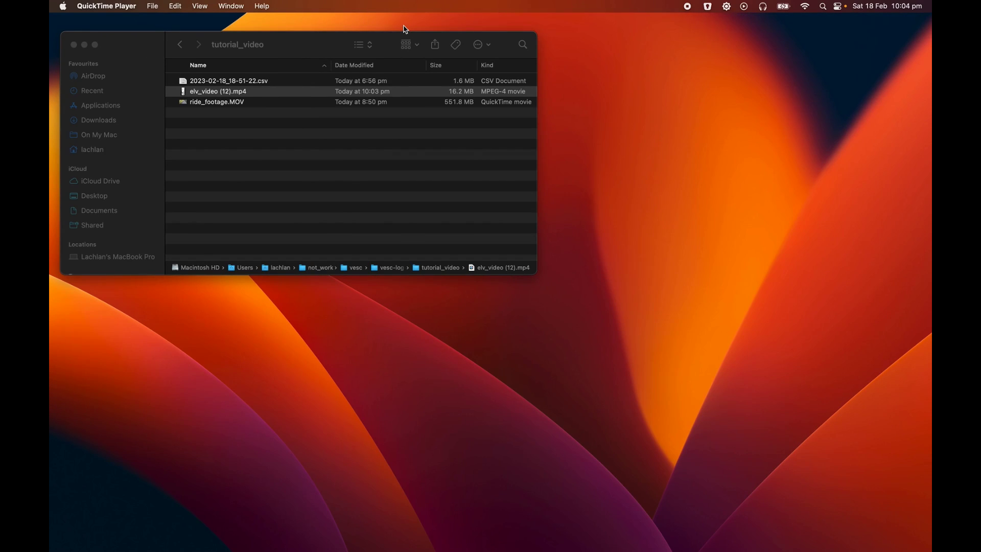
key("super+space")
type("blend")
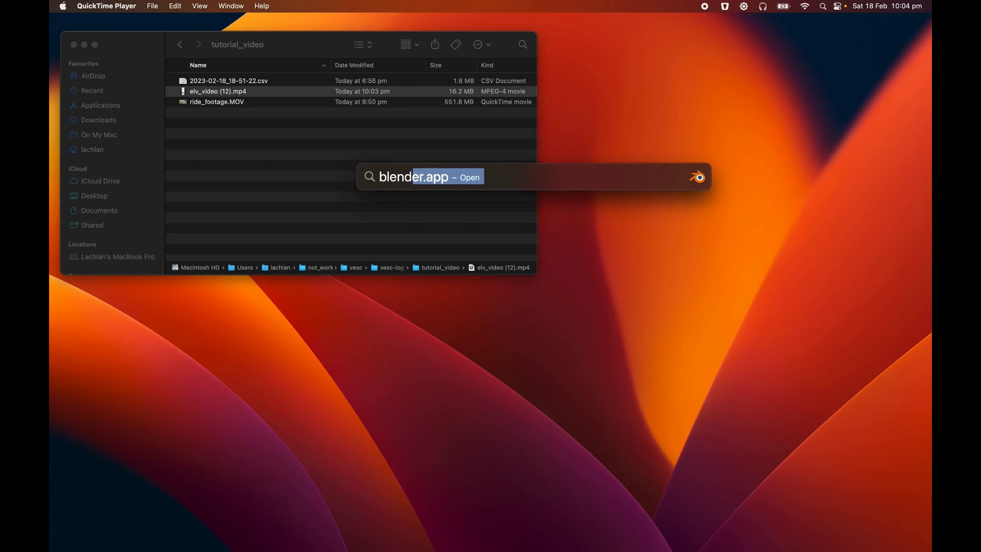
key("Return")
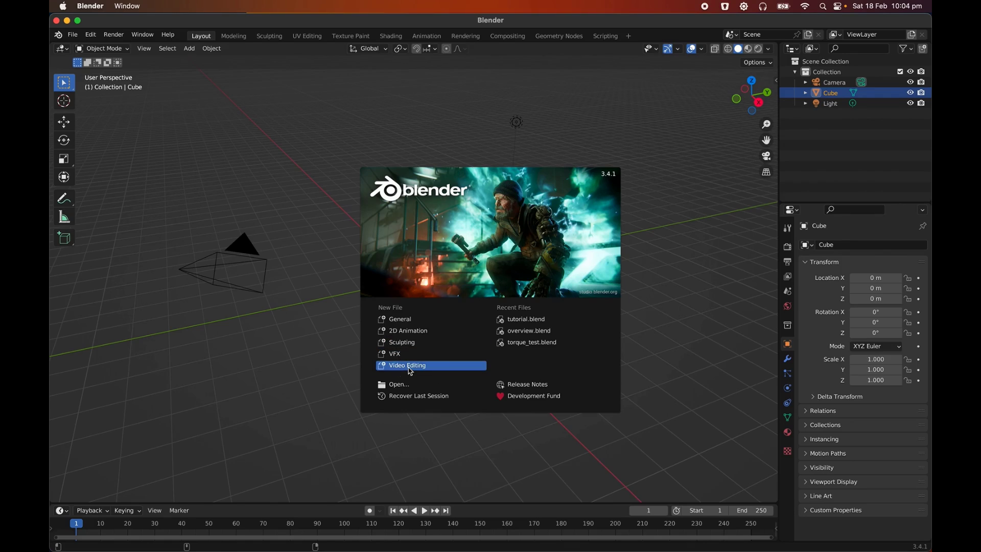
left_click(409, 366)
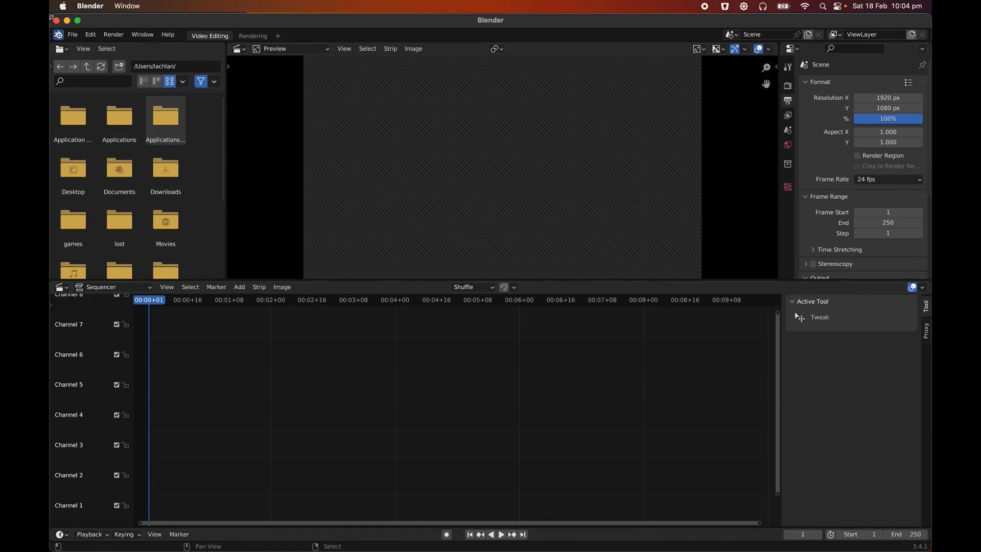
Shrink the Blender window to reveal Finder and add ride_footage.MOV to sequencer channels 1 and 2, starting at the playhead at 00:00+01.
left_click_drag(51, 16, 299, 61)
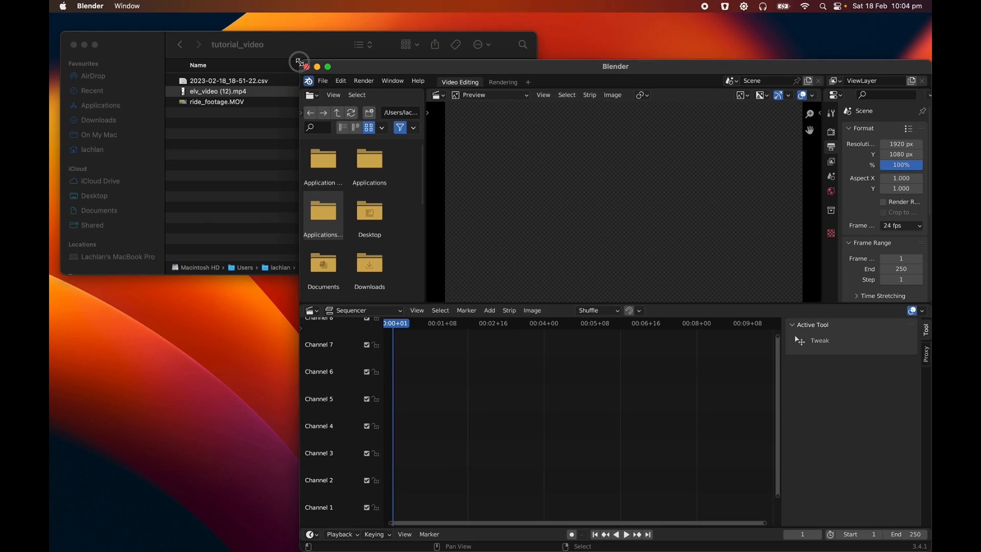
left_click(290, 53)
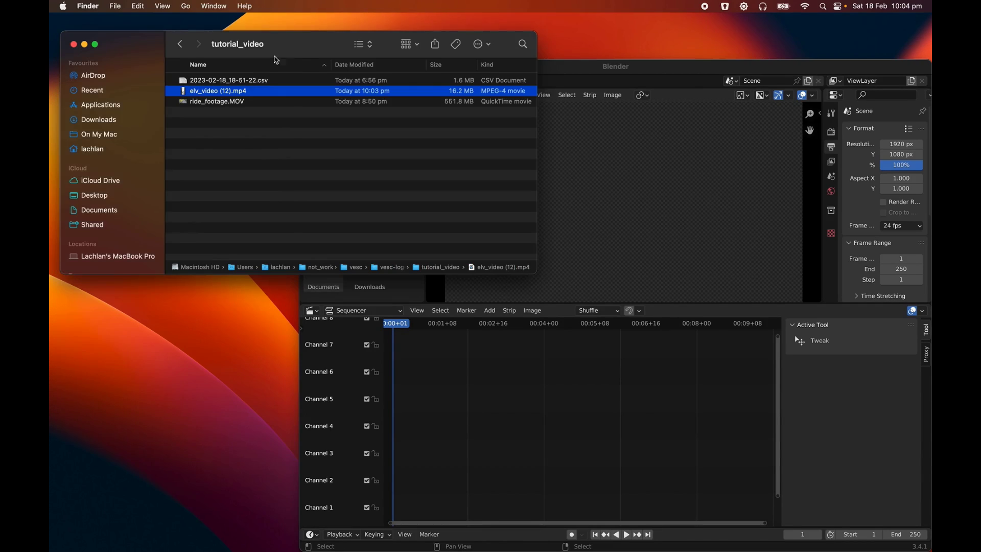
left_click(216, 102)
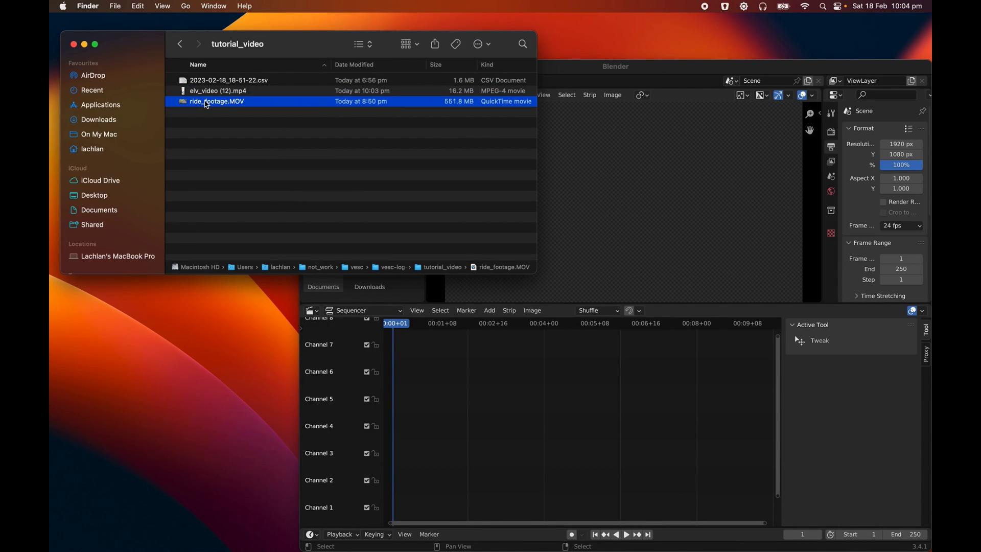
left_click_drag(207, 104, 465, 483)
left_click_drag(227, 107, 462, 500)
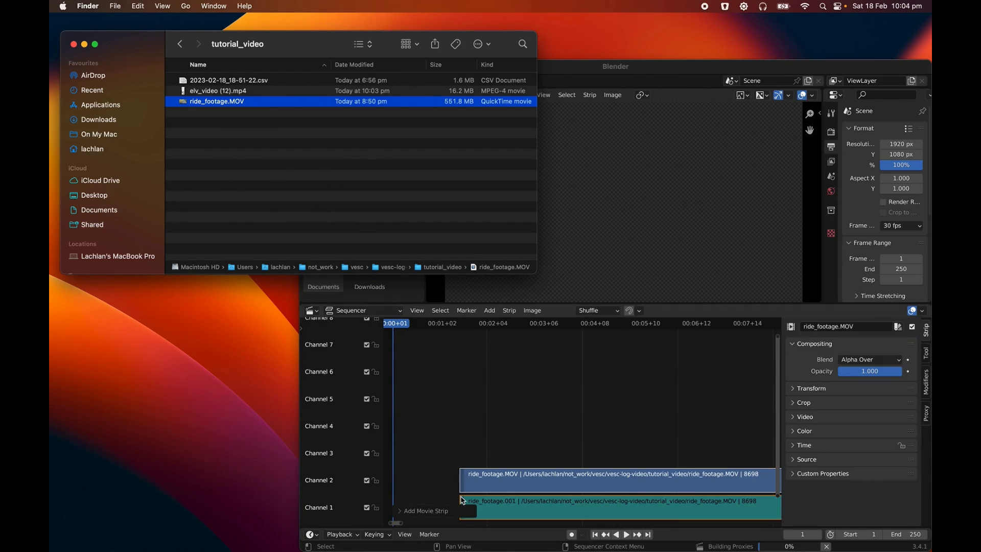
left_click(490, 485)
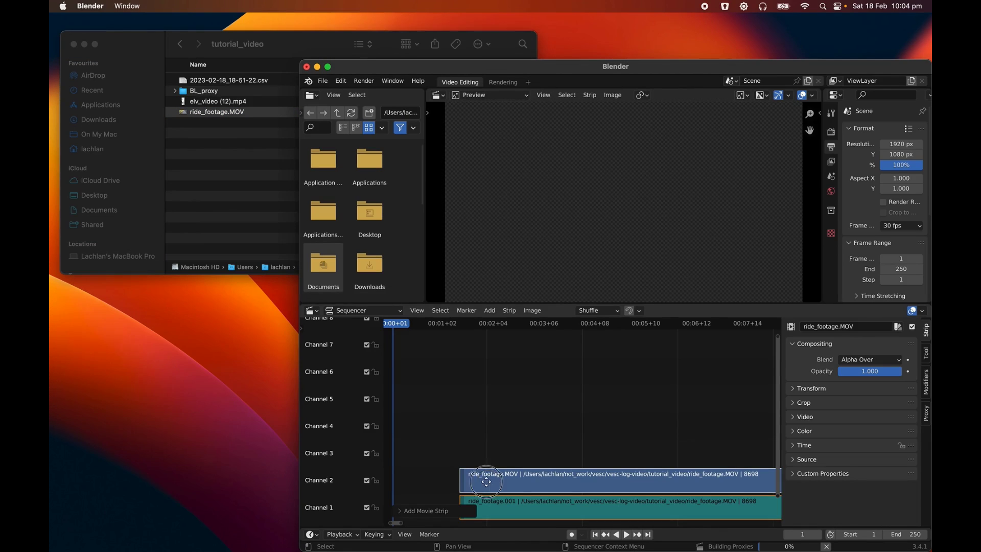
mouse_move(490, 485)
left_mouse_down()
mouse_move(409, 482)
mouse_move(478, 483)
left_mouse_up()
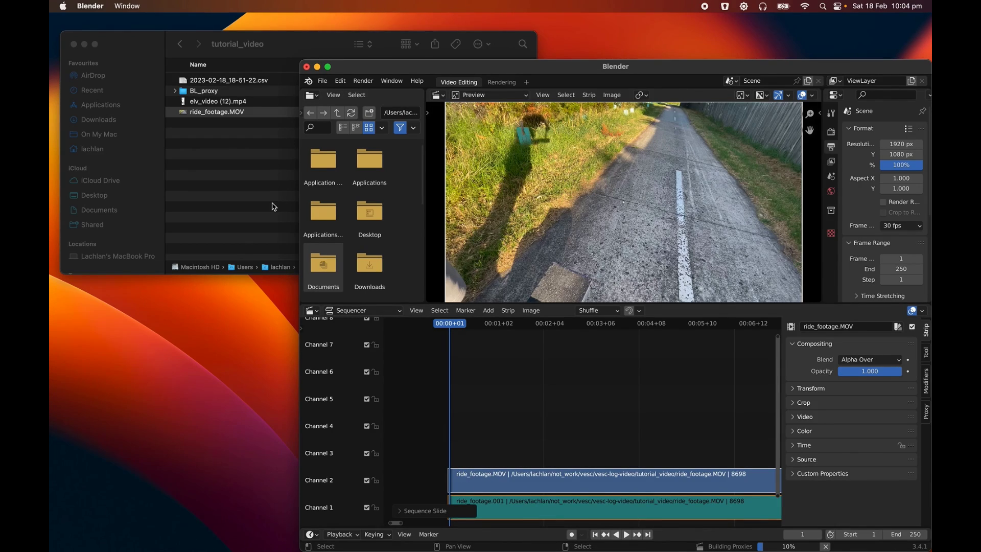
Place elv_video (12).mp4 on channel 3 so it starts slightly before the ride footage, and make the Blender window taller.
left_click(286, 50)
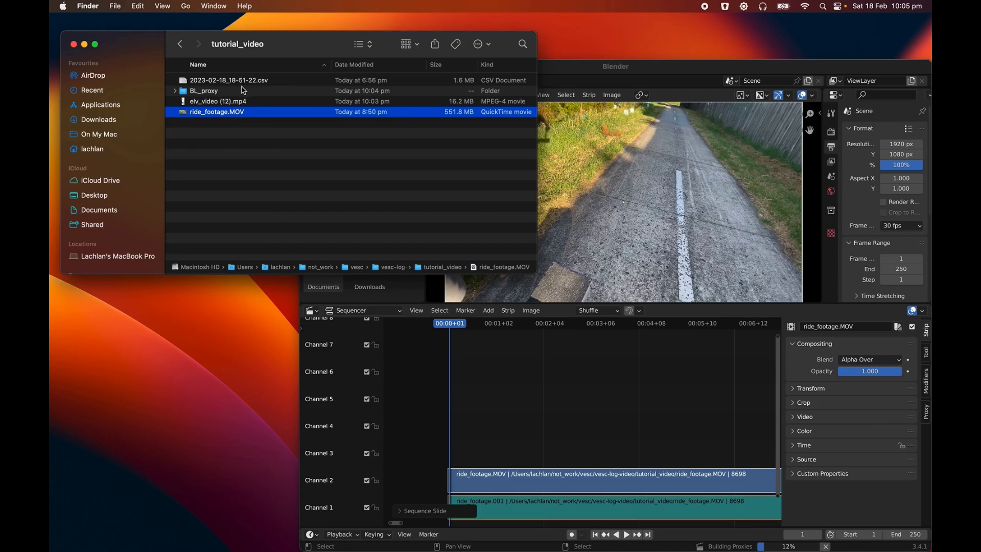
left_click(210, 102)
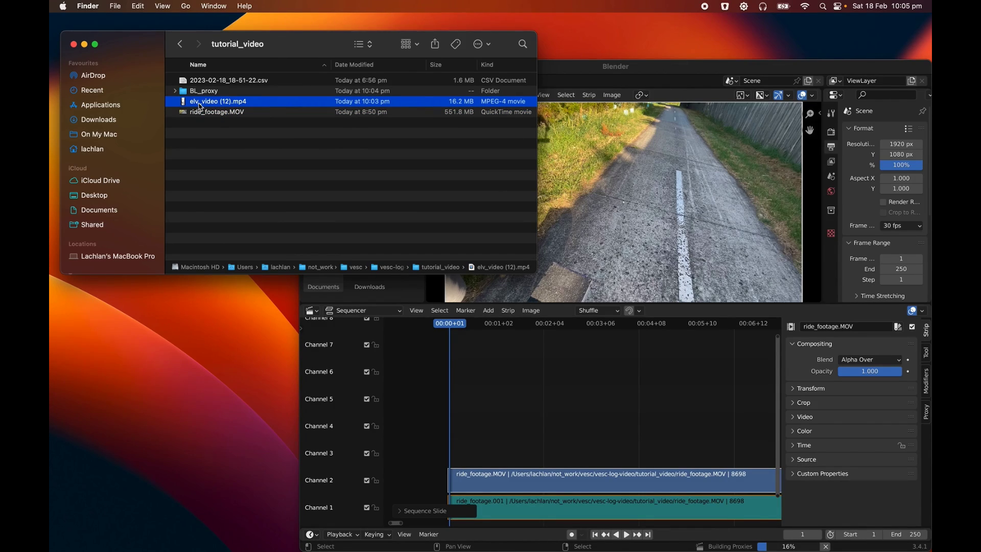
left_click_drag(199, 105, 544, 287)
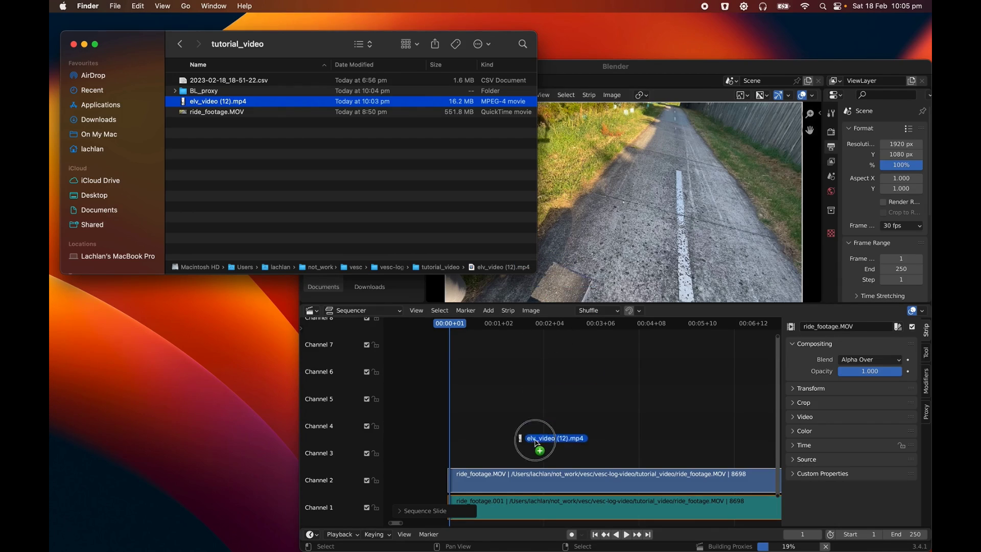
left_click_drag(535, 442, 531, 448)
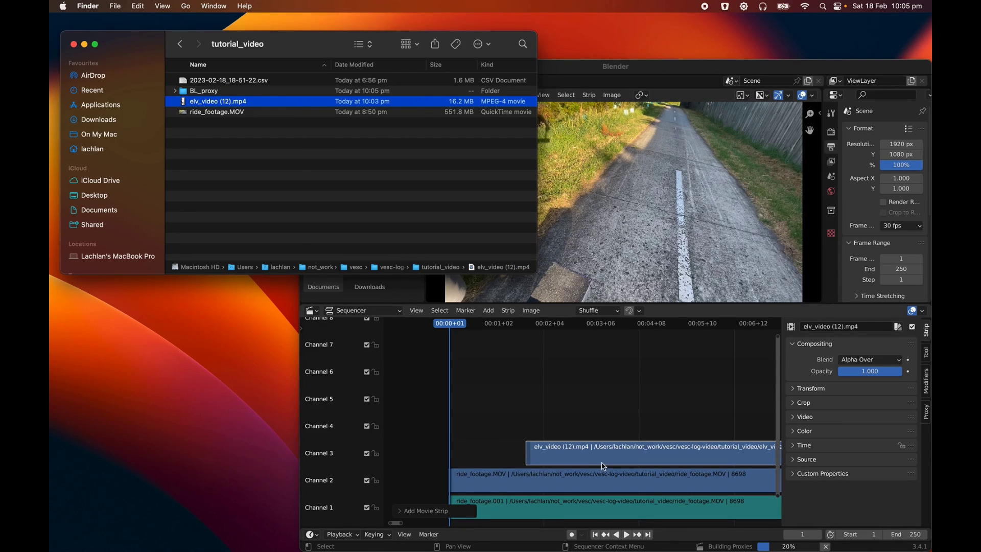
left_click_drag(605, 461, 480, 454)
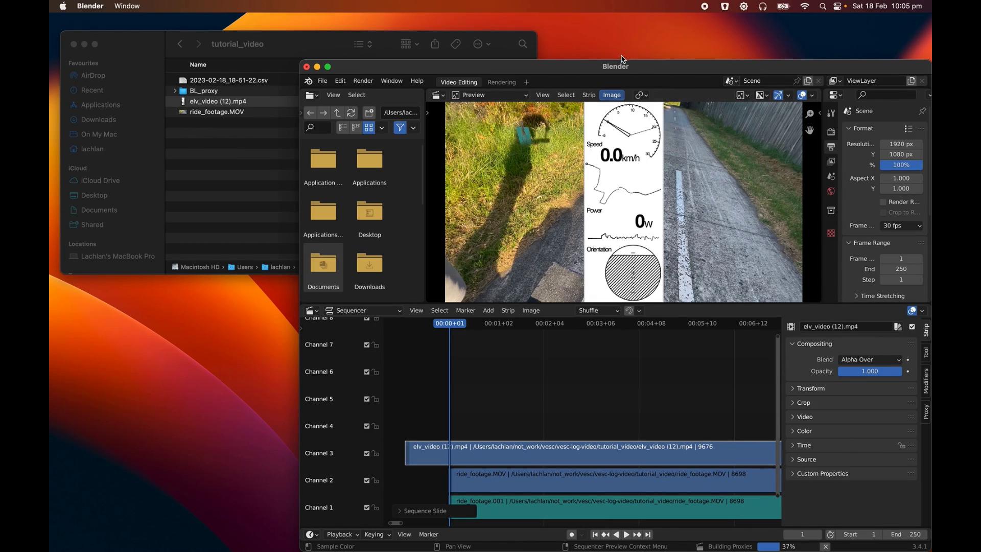
left_click_drag(621, 60, 626, 12)
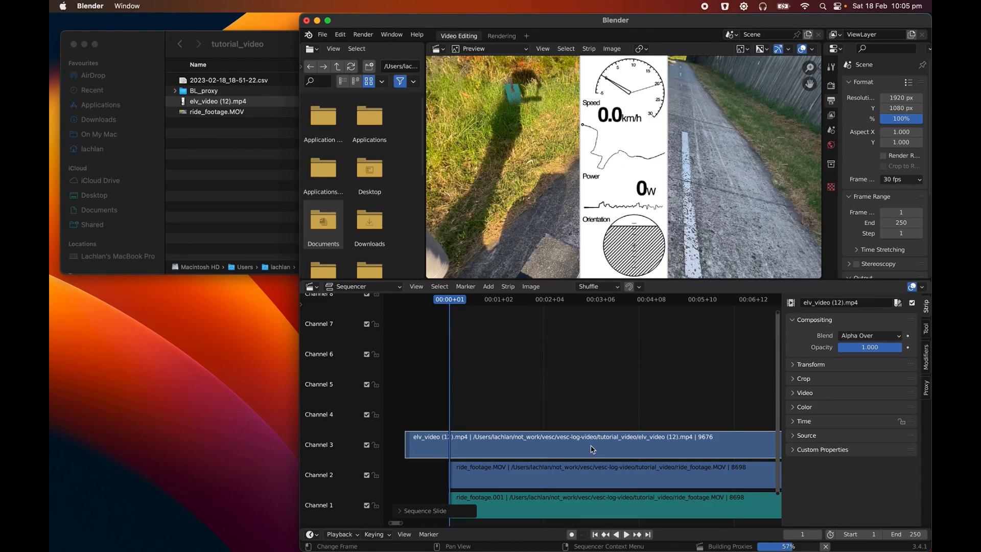
Slide the elv_video (12).mp4 strip earlier on channel 3 to sync its telemetry with the ride footage, using frame 00:06+03 as reference.
left_click_drag(591, 447, 569, 448)
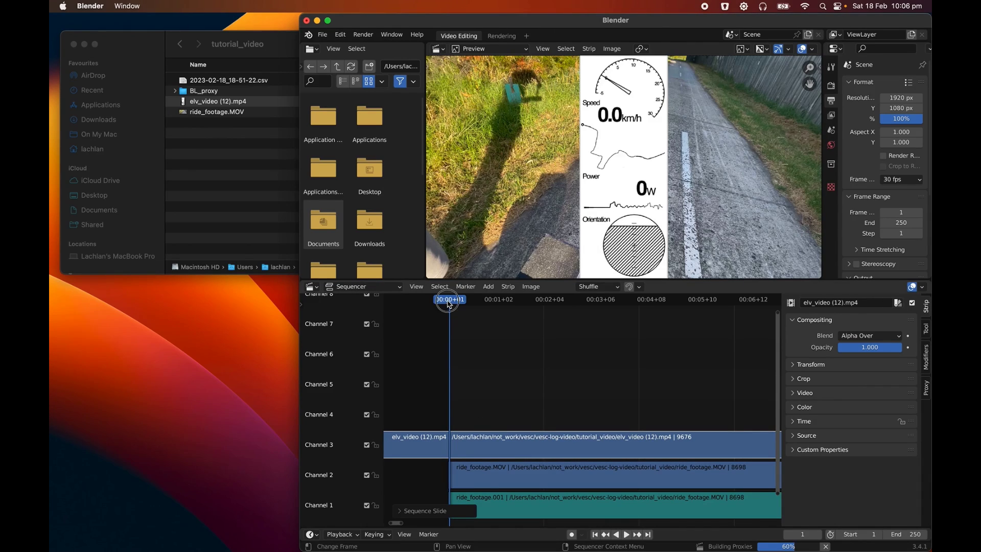
left_click_drag(449, 300, 741, 325)
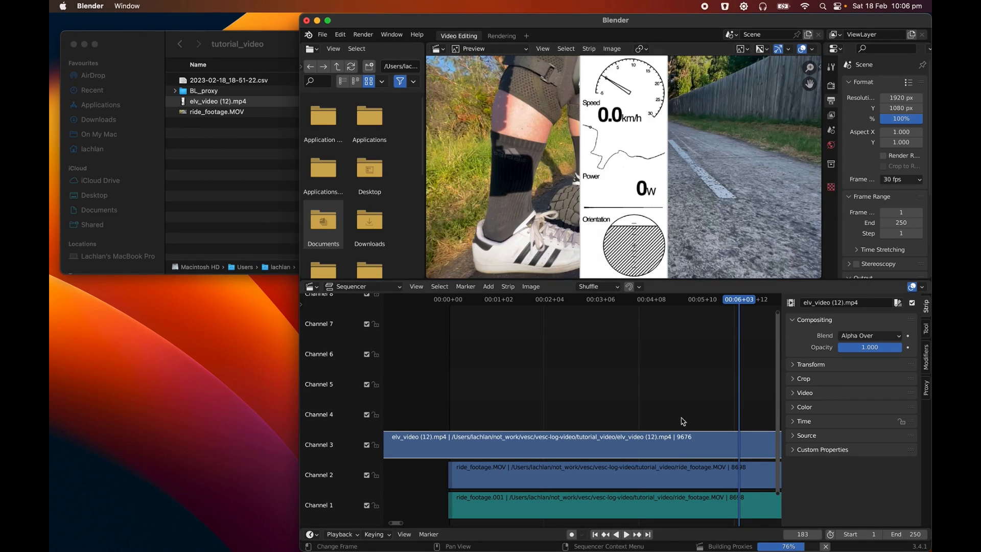
left_click_drag(665, 449, 565, 448)
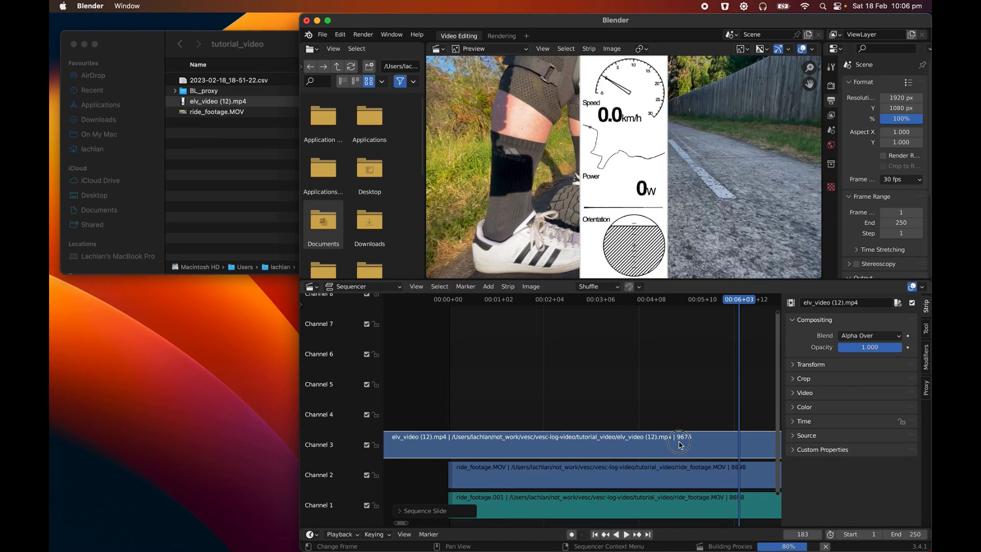
left_click_drag(670, 448, 527, 449)
right_click(527, 449)
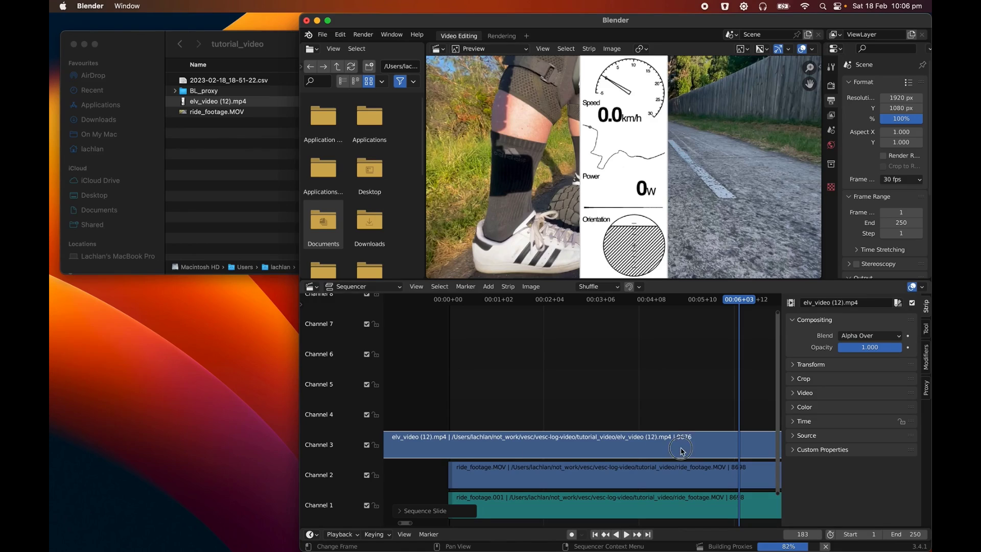
left_click_drag(682, 448, 556, 459)
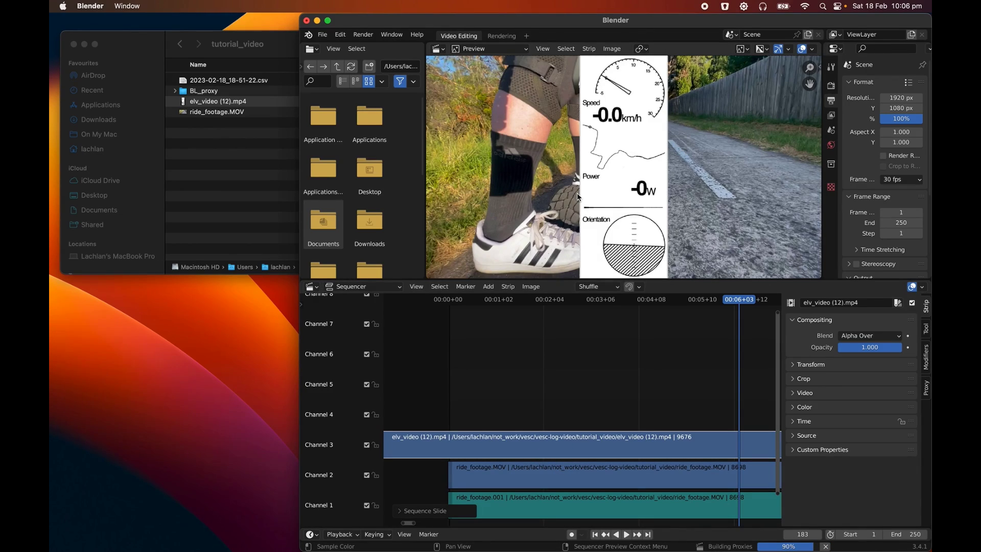
Play and scrub through the start of the sequence to check the overlay's sync, stopping at 00:00+15.
left_click(682, 302)
key("space")
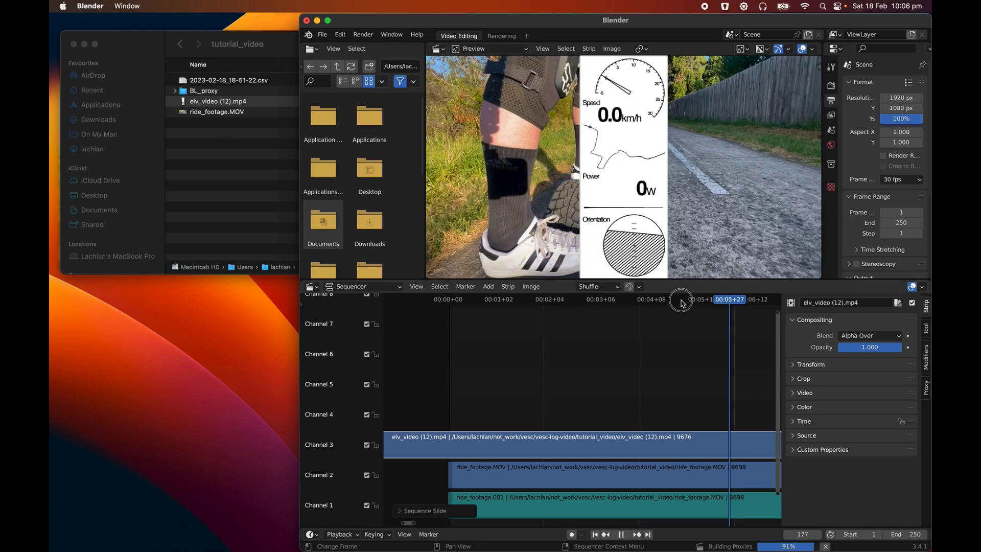
left_click(517, 305)
left_click(498, 308)
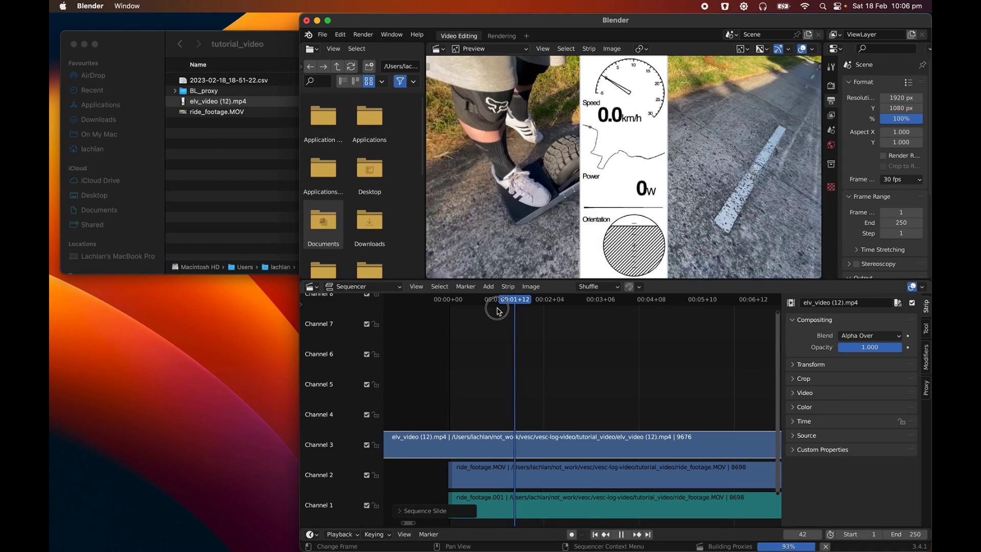
left_click(473, 309)
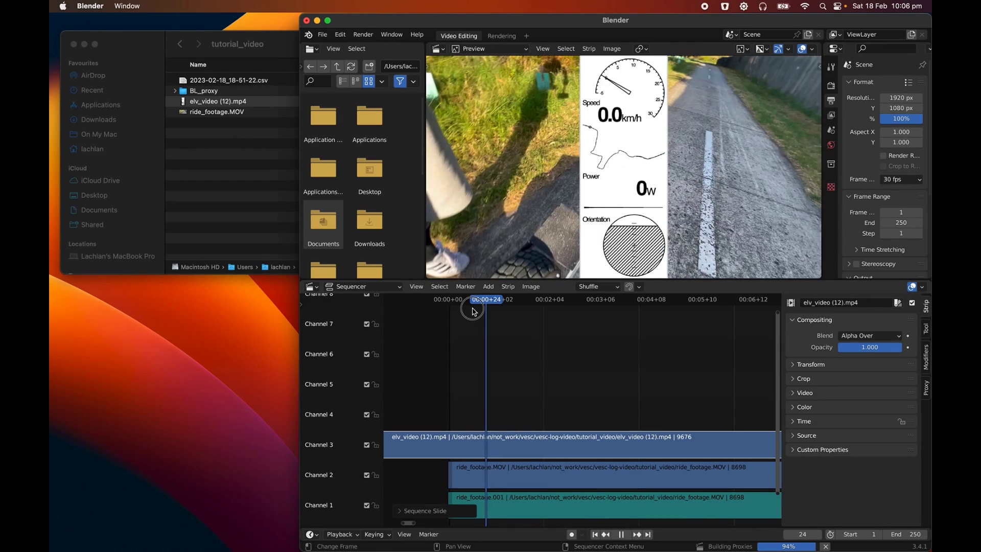
left_click(470, 309)
key("space")
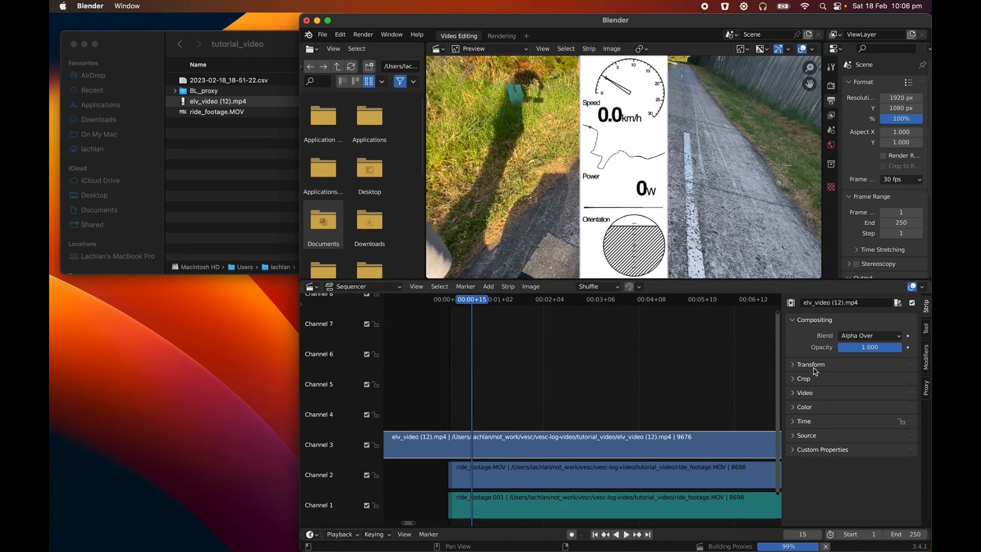
Set the elv_video (12).mp4 strip's X and Y scale to 1 and its position to X 798 px, Y 160 px.
left_click(794, 364)
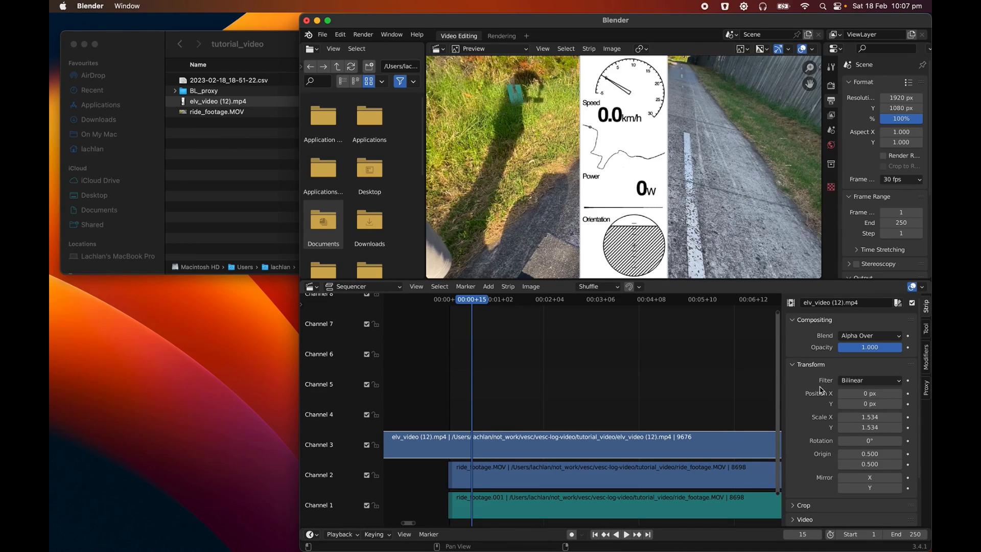
left_click(866, 417)
type("1")
key("Return")
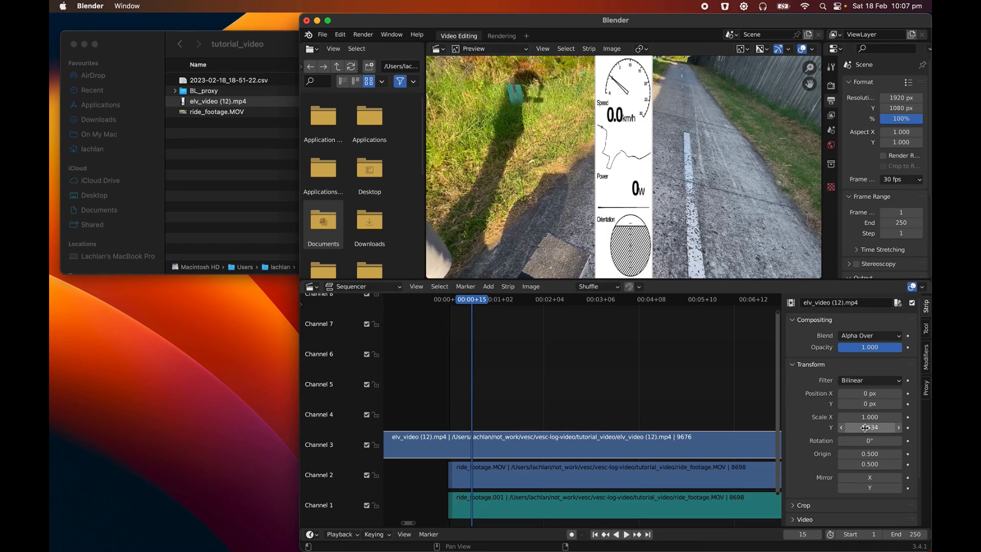
left_click(864, 428)
type("1")
key("Return")
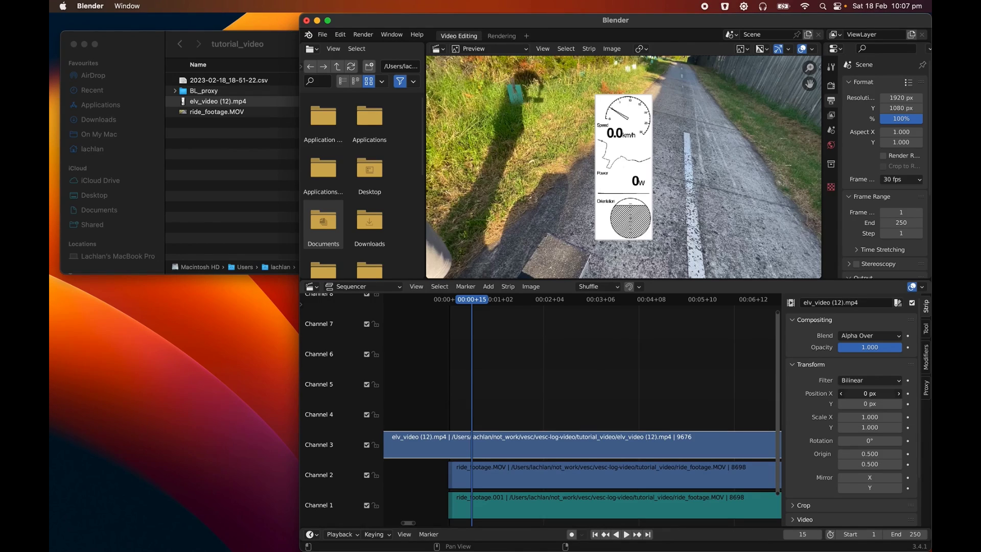
left_click_drag(869, 393, 980, 393)
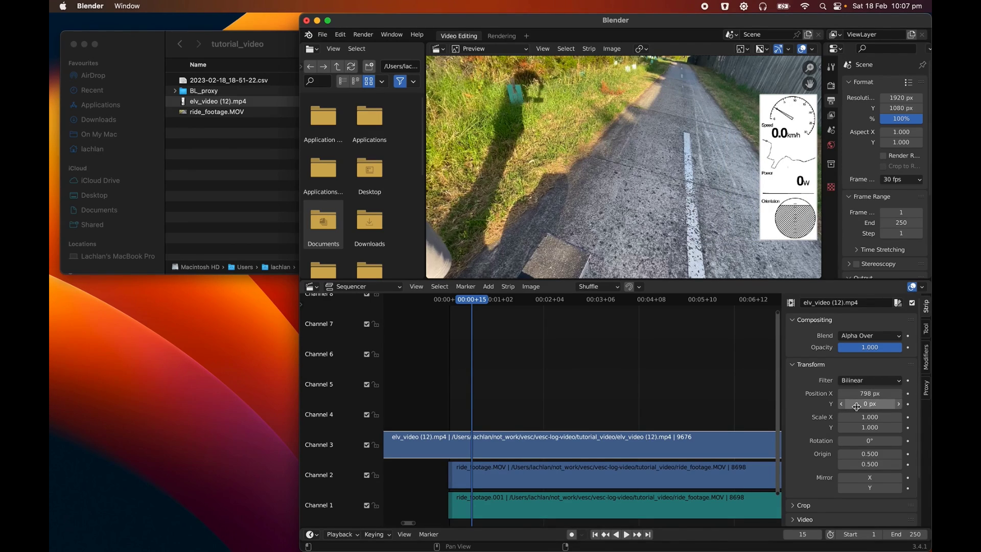
left_click_drag(869, 404, 935, 404)
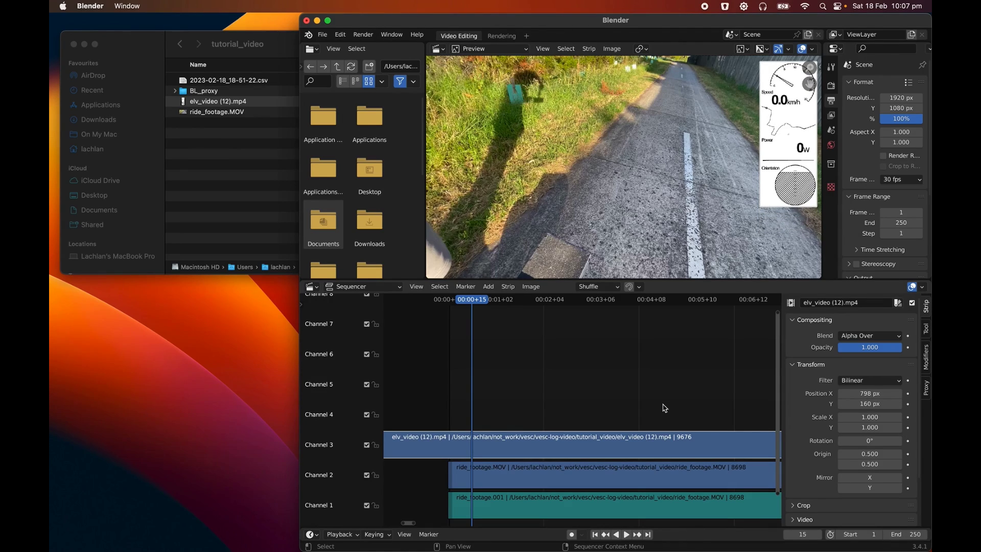
Play the sequence to preview the repositioned overlay, and stop at 00:02+28.
left_click(626, 534)
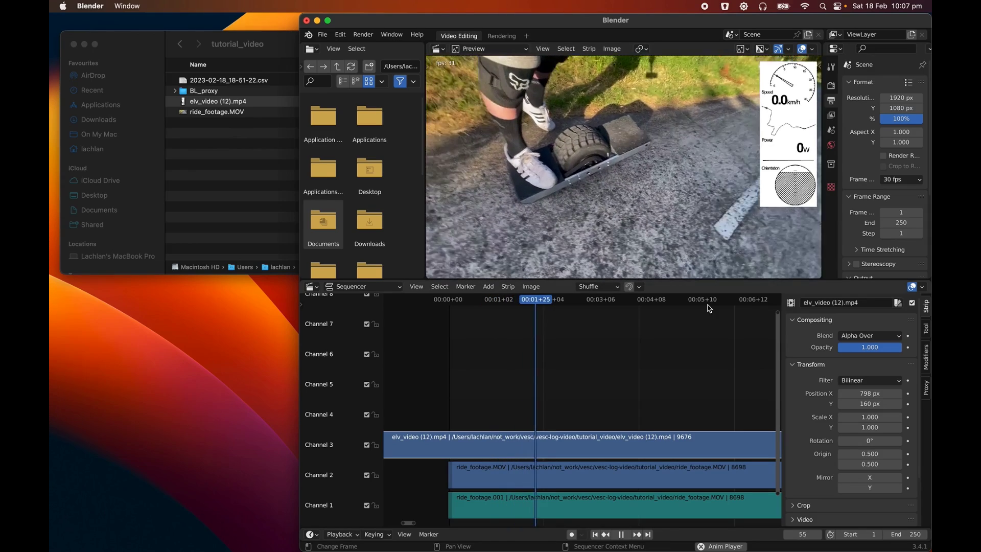
key("space")
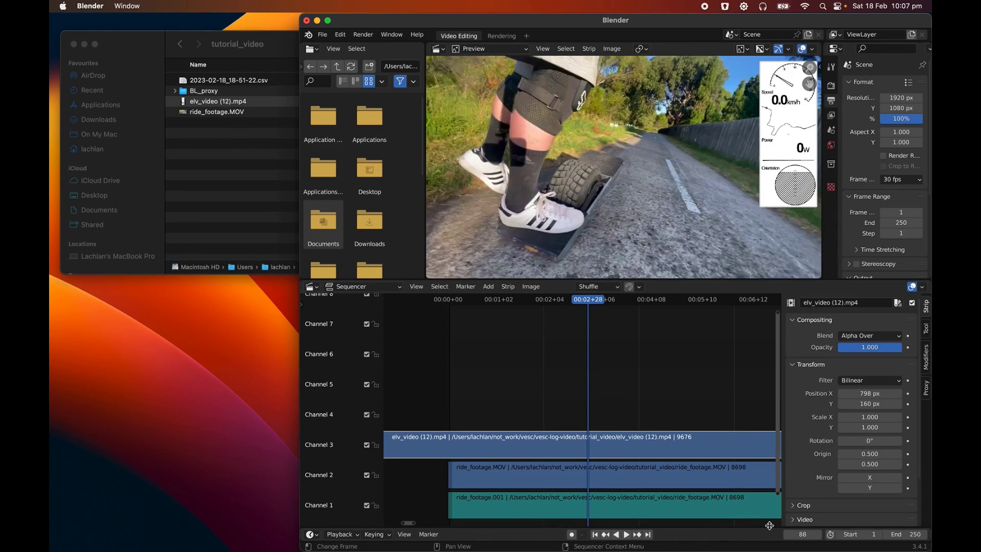
scroll(652, 394, "right", 1)
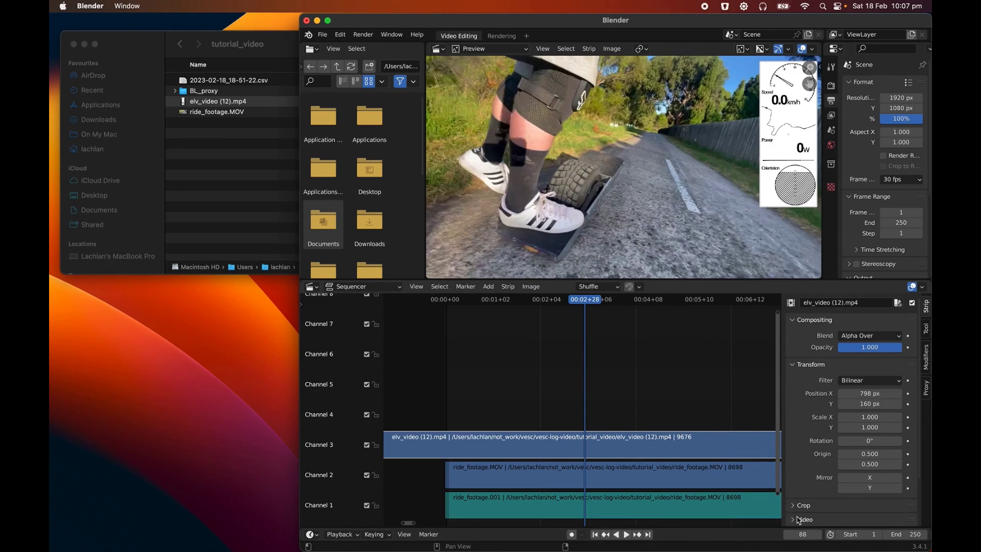
Set the scene's end frame to 10000 and play the combined footage up to frame 308.
left_click(909, 535)
type("10000")
key("Return")
left_click(626, 534)
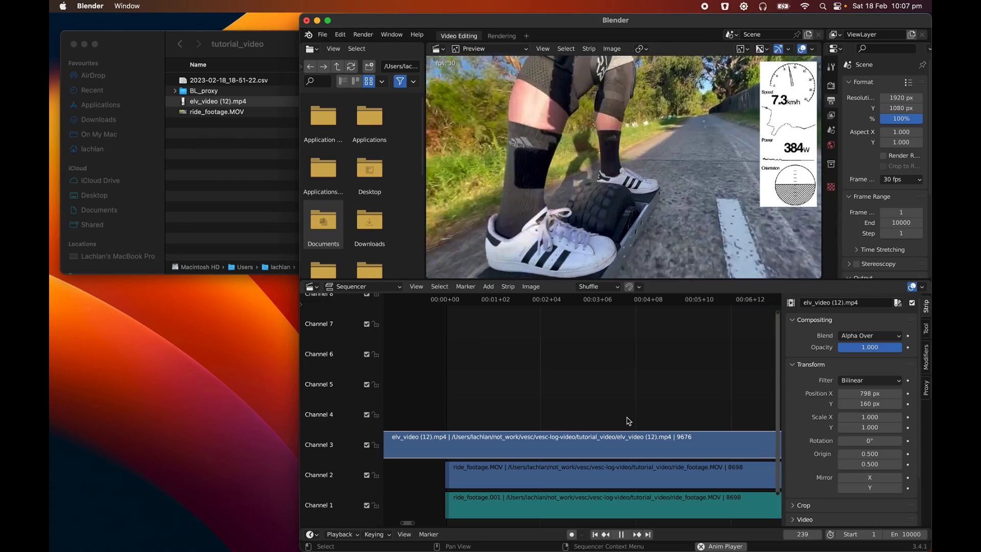
left_click(621, 535)
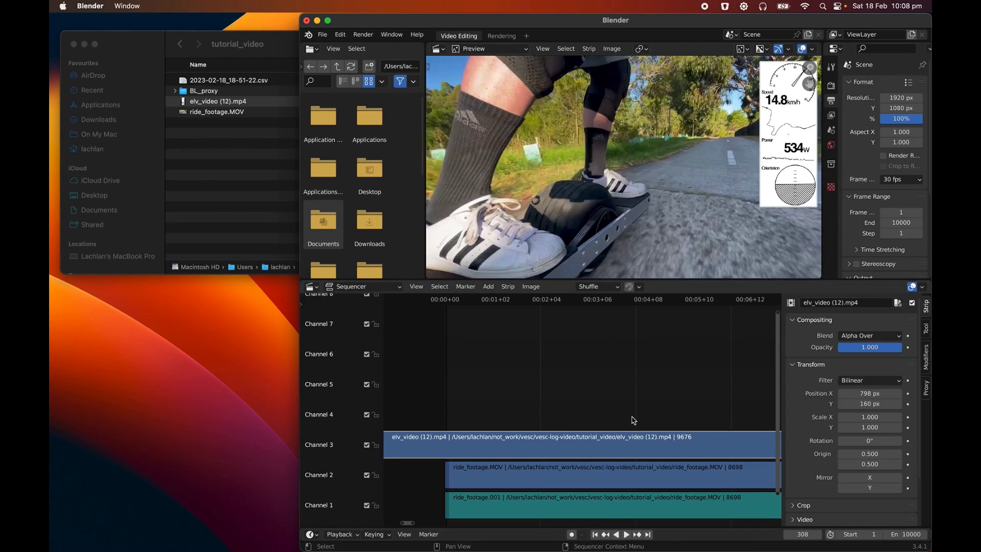
left_click(364, 36)
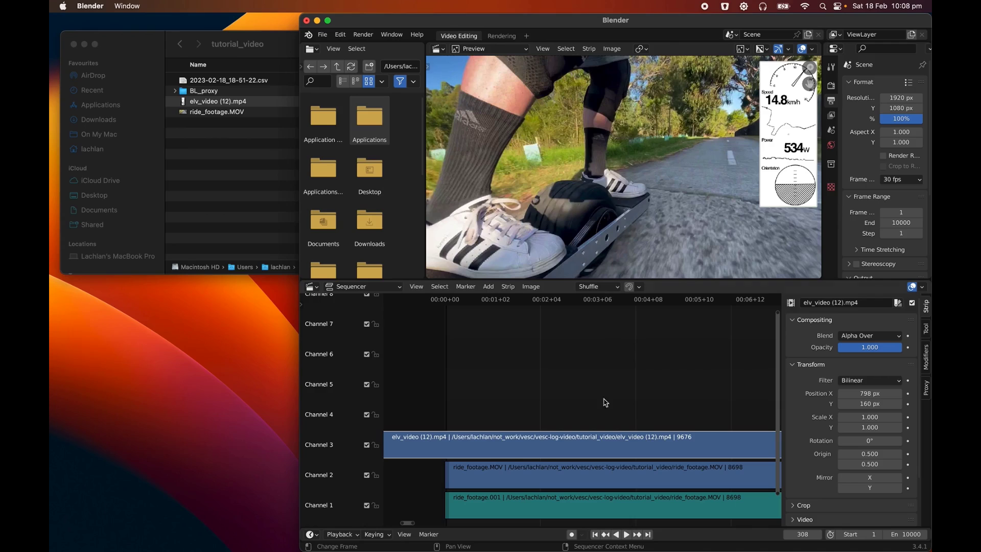
Switch to ESC Log Video in Chrome, save the overlay's mask image, and copy elv_mask (6).png into the tutorial_video folder.
mouse_move(598, 550)
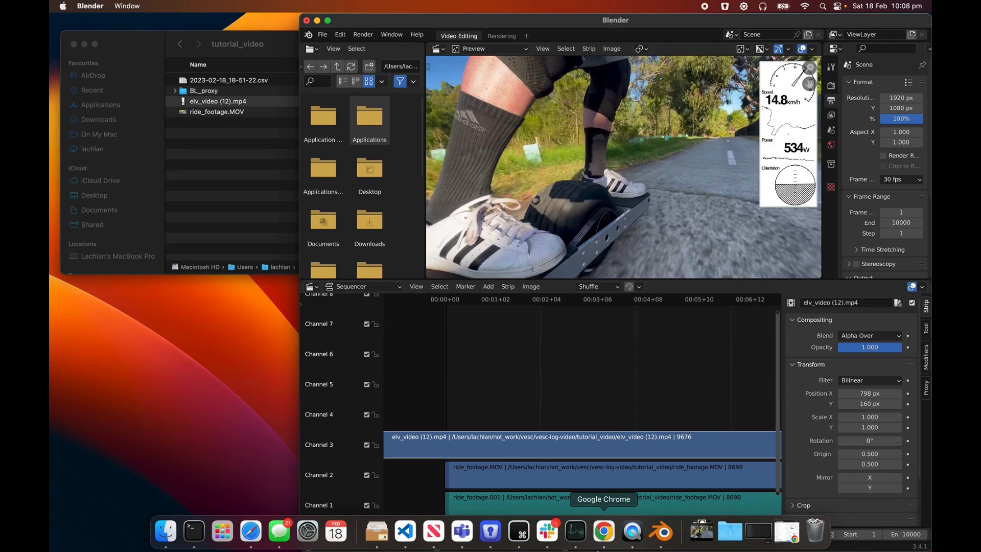
left_click(604, 532)
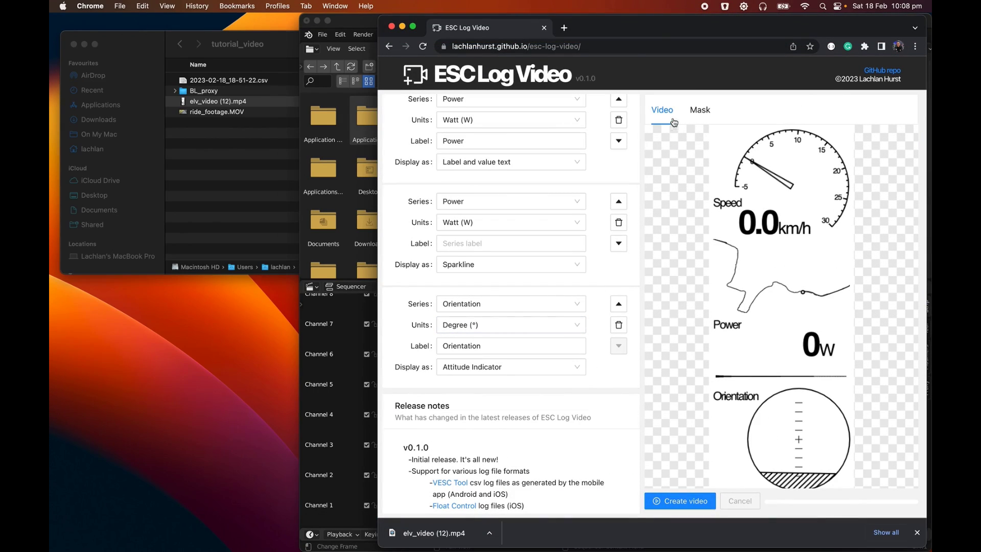
left_click(701, 118)
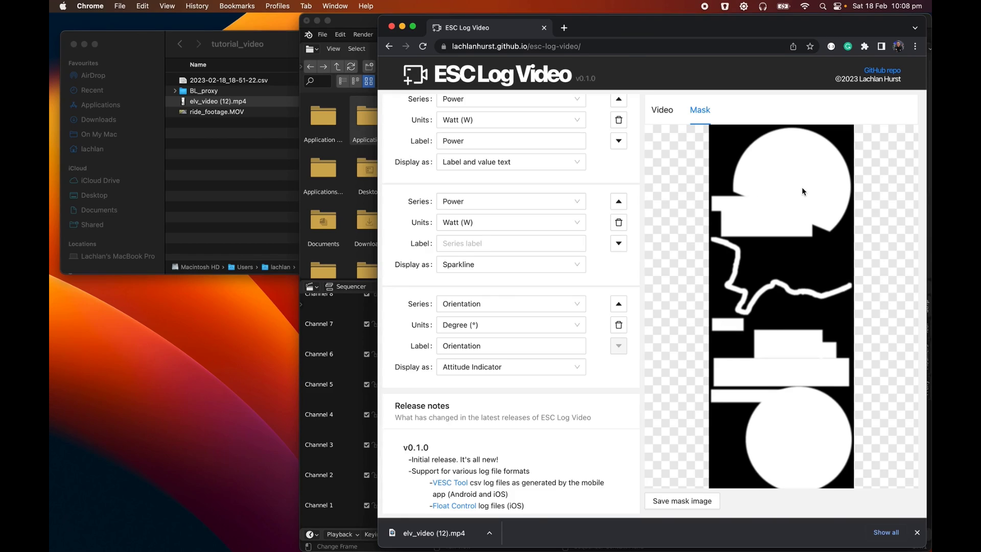
left_click(679, 502)
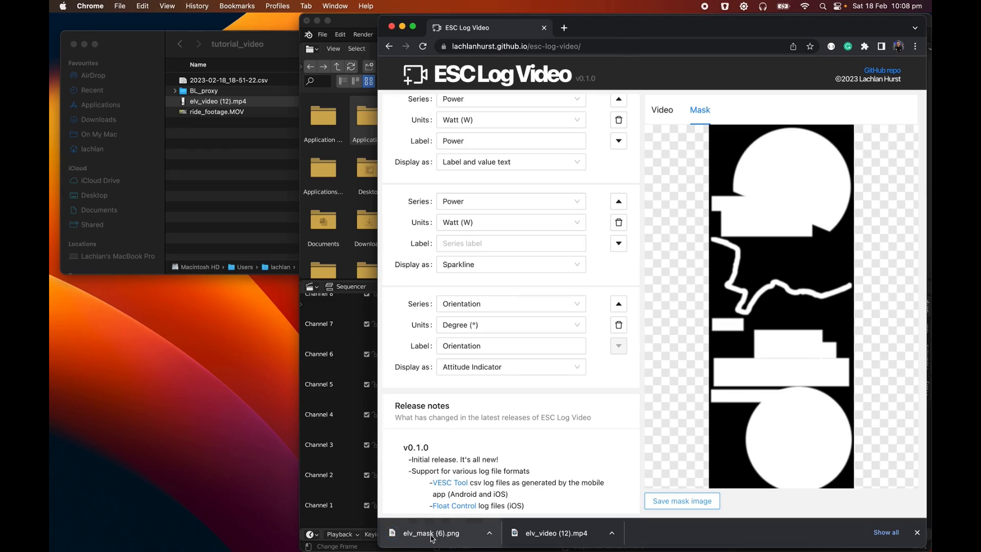
left_click_drag(432, 538, 234, 161)
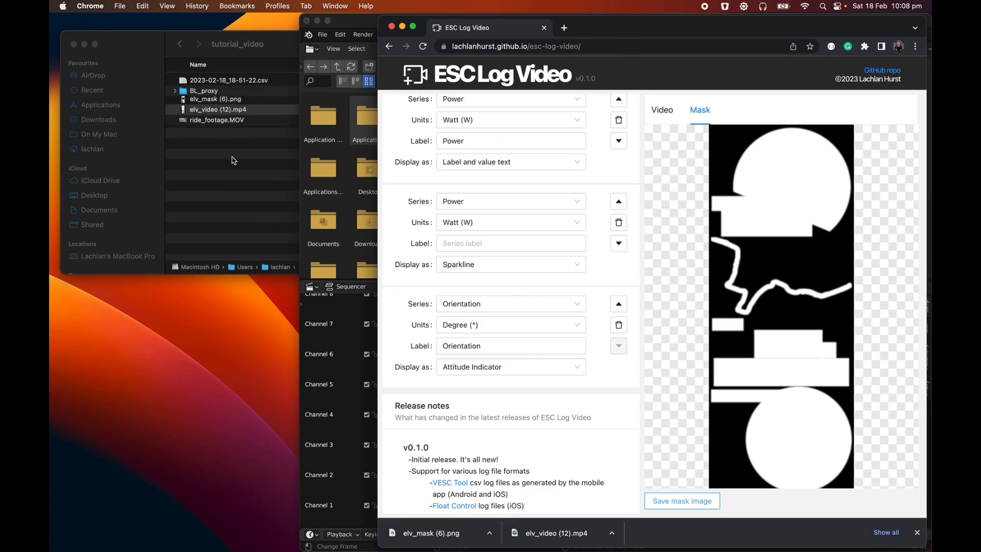
left_click(218, 173)
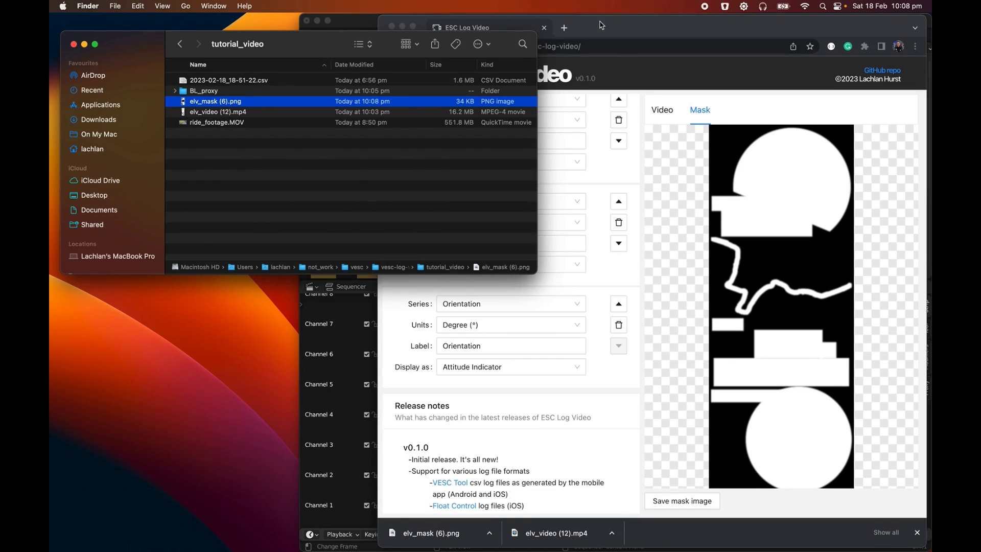
Return to Blender, add elv_mask (6).png from Finder to channel 4 above the overlay, and move the playhead onto it at 00:02+15.
left_click(352, 20)
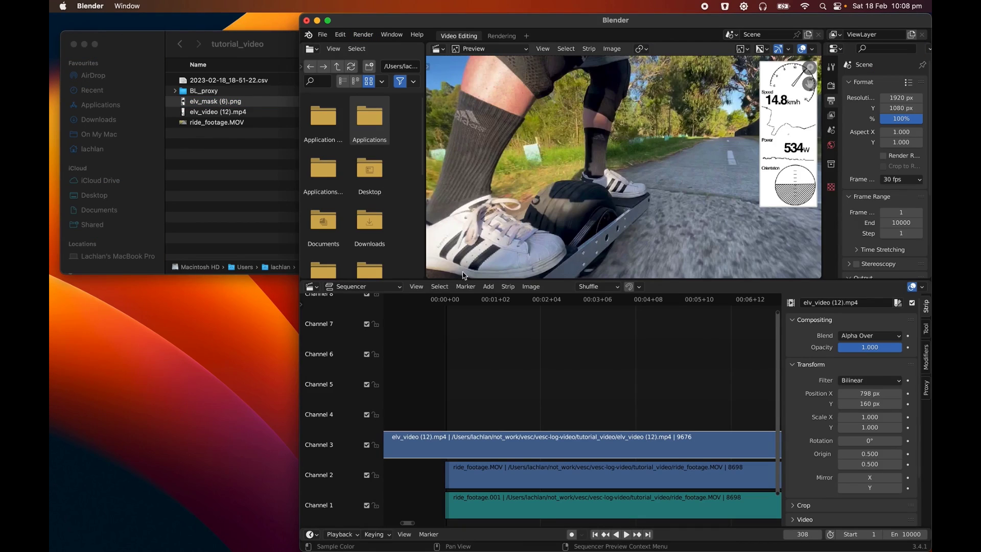
left_click(276, 64)
left_click_drag(234, 102, 547, 413)
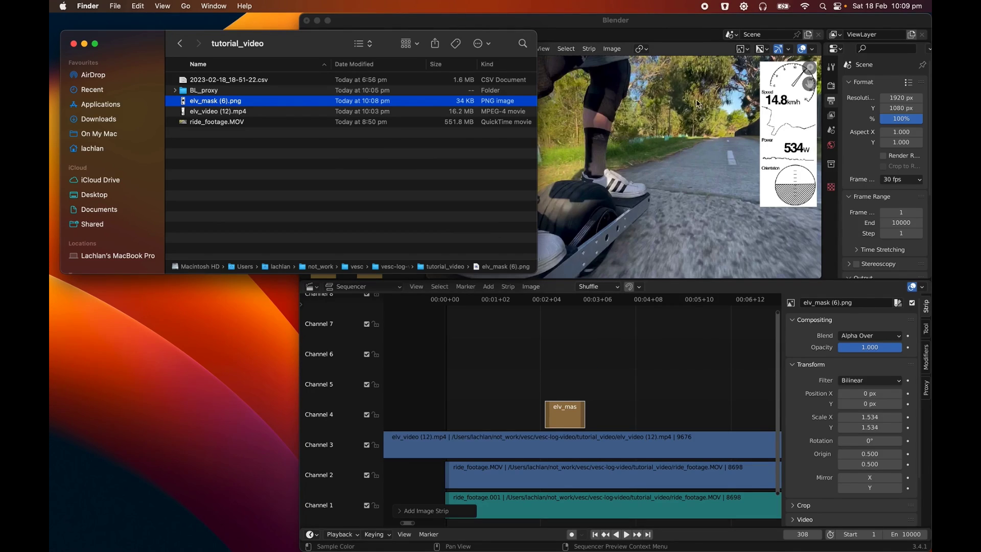
left_click(664, 28)
left_click(564, 300)
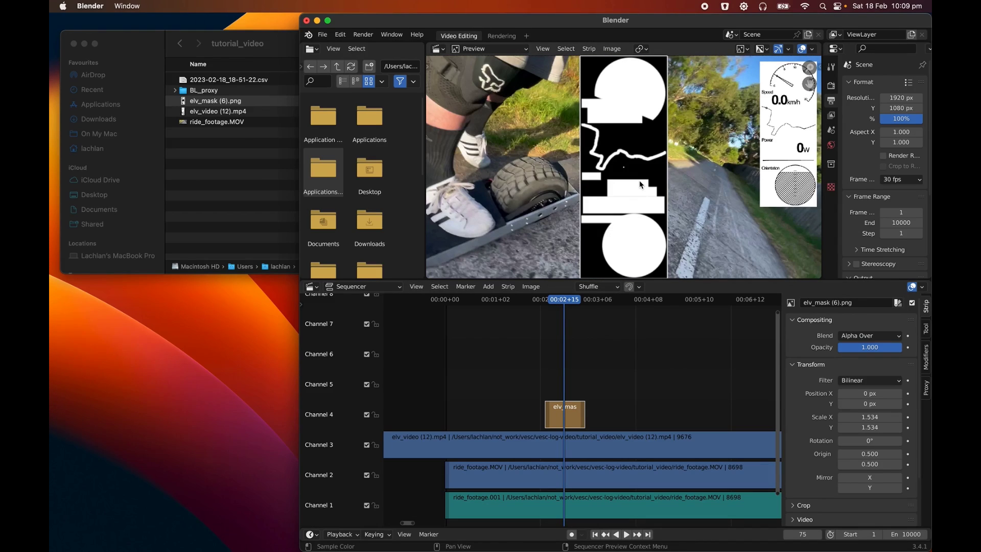
Set the X and Y scale of the elv_mask (6).png strip to 1.
left_click(867, 418)
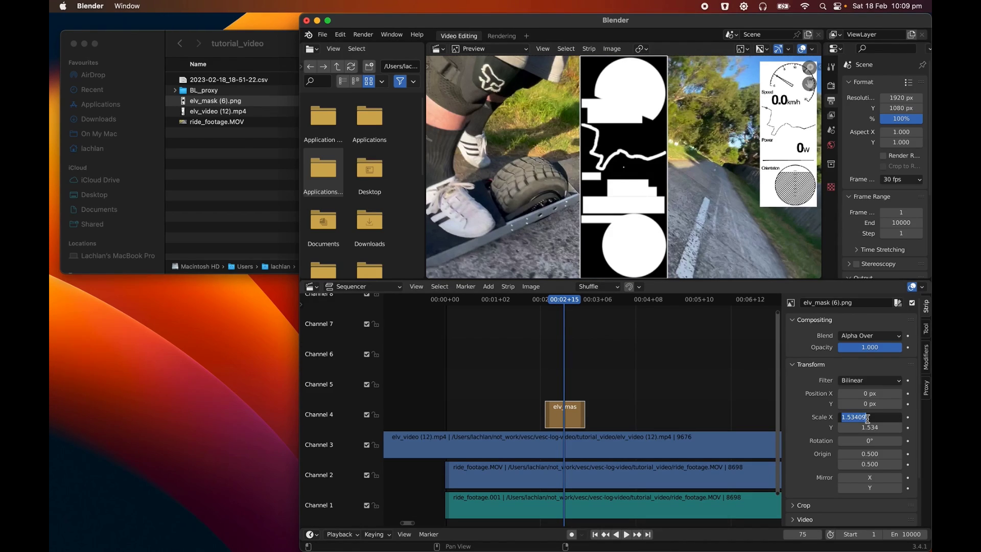
type("1")
key("Return")
left_click(868, 428)
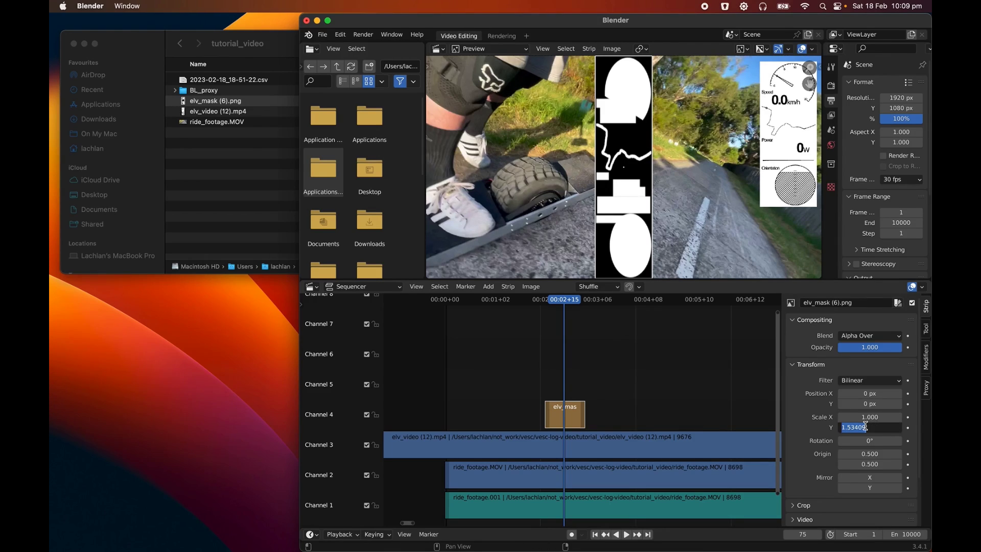
type("1")
key("Return")
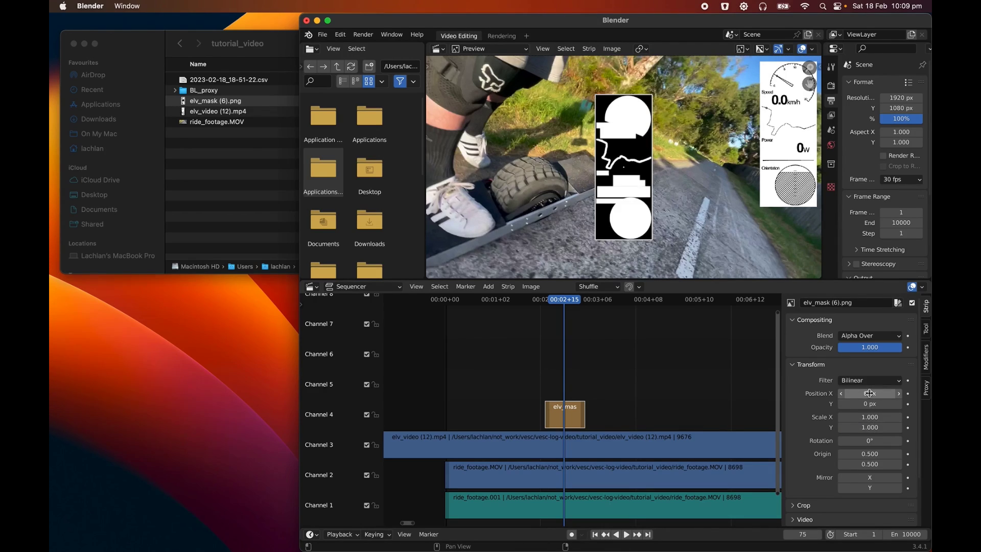
Check the overlay video strip's position values and set the mask strip's X position to the matching 798 px.
left_click(643, 445)
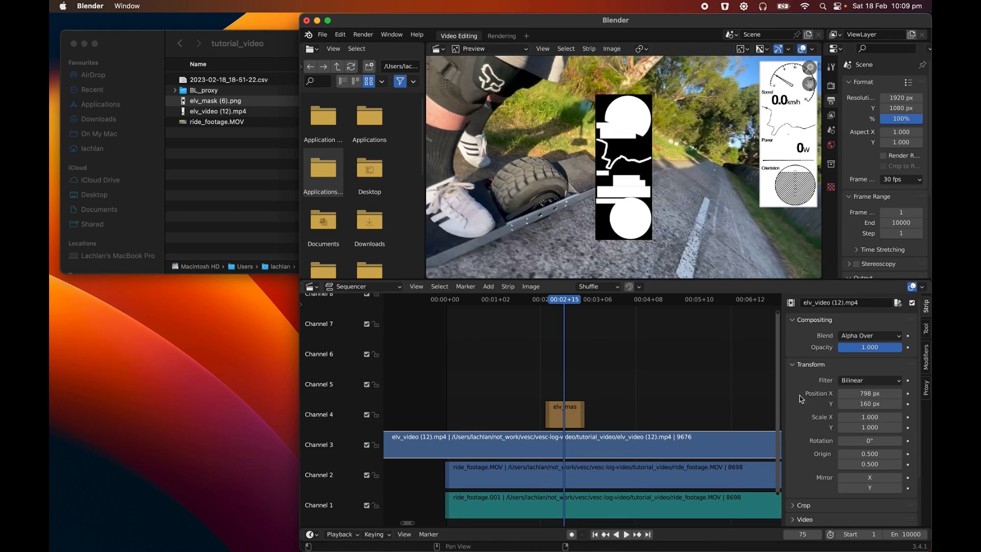
left_click(578, 415)
left_click(852, 390)
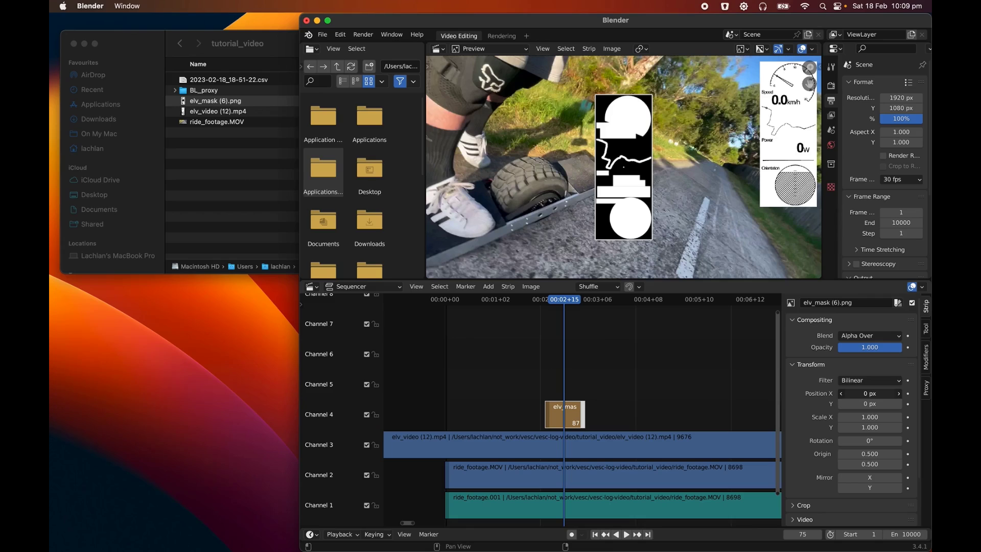
type("798")
key("Return")
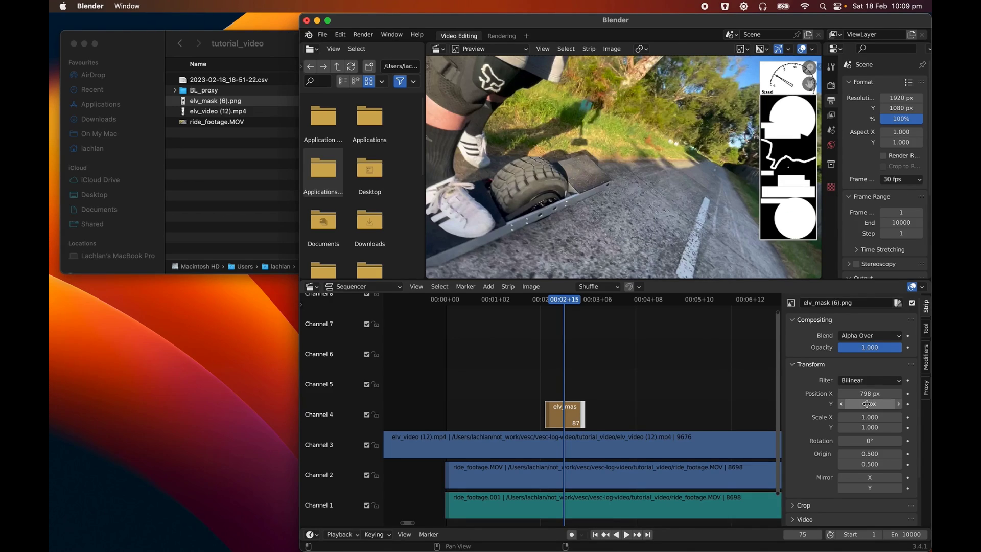
Set the Y position of the elv_mask (6).png strip to 160 px.
left_click(866, 404)
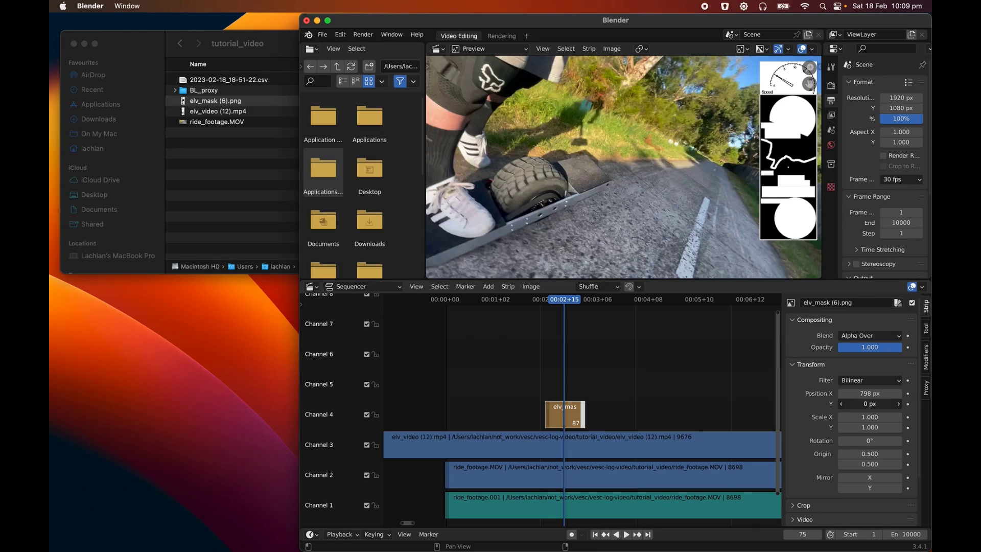
type("160")
key("Return")
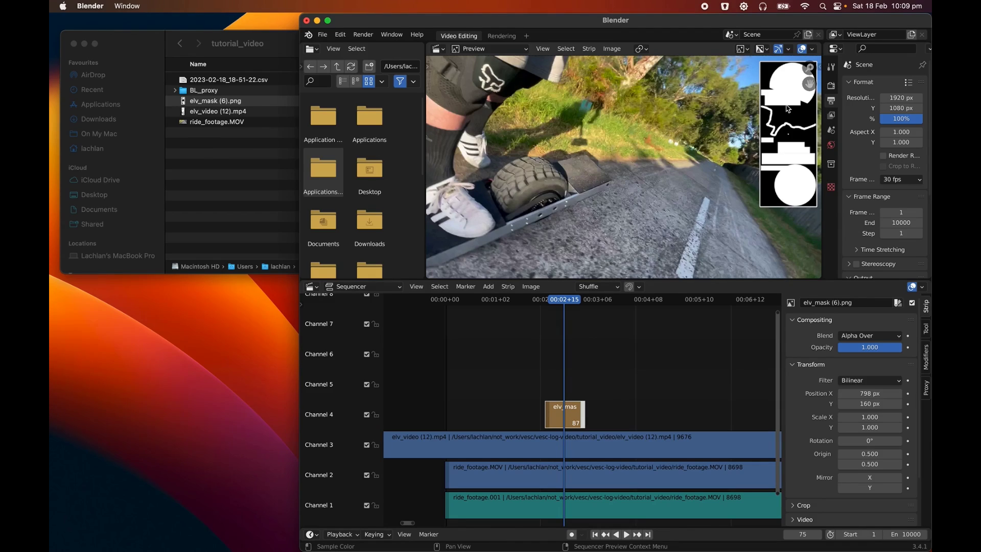
Add a Mask modifier to the elv_video (12).mp4 strip, using the elv_mask (6).png strip as its mask input.
left_click(579, 447)
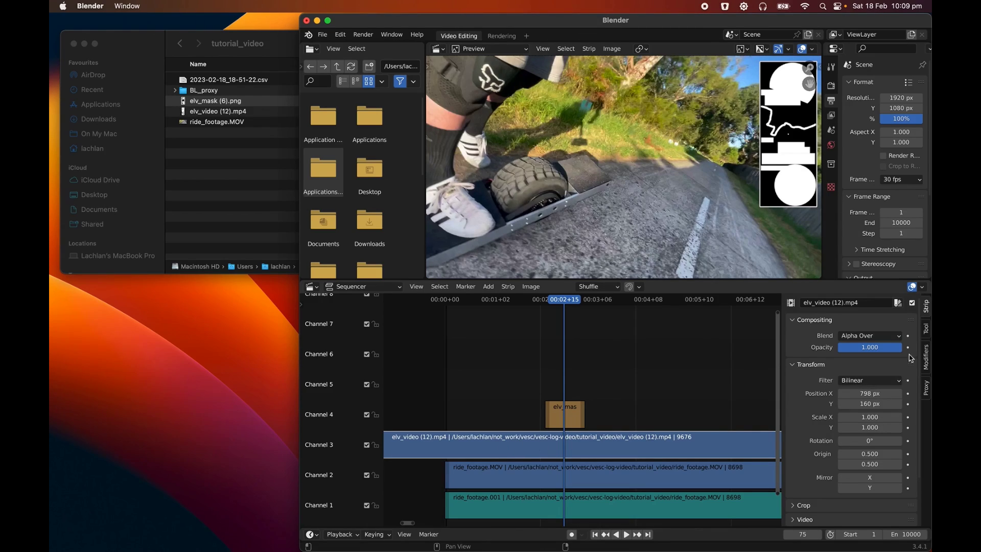
left_click(926, 356)
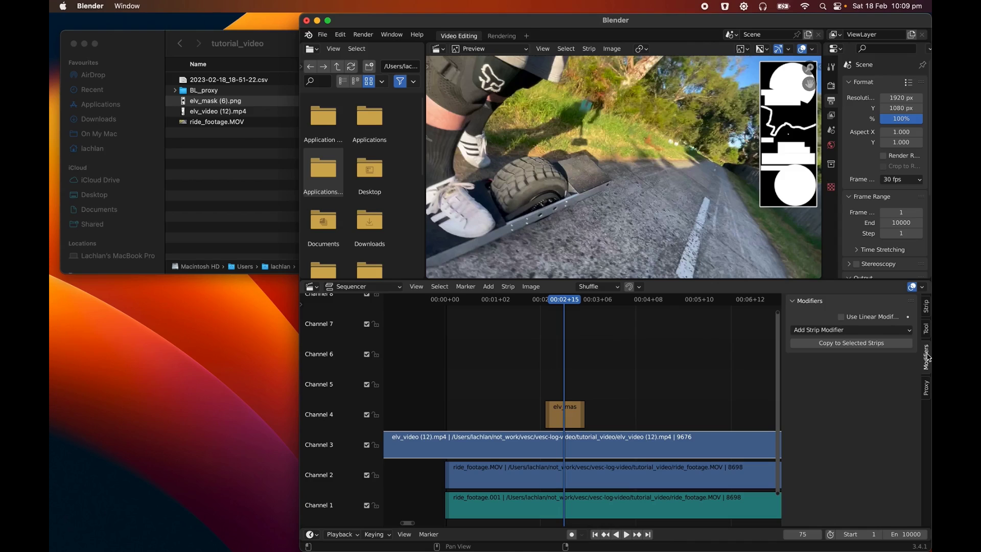
left_click(841, 331)
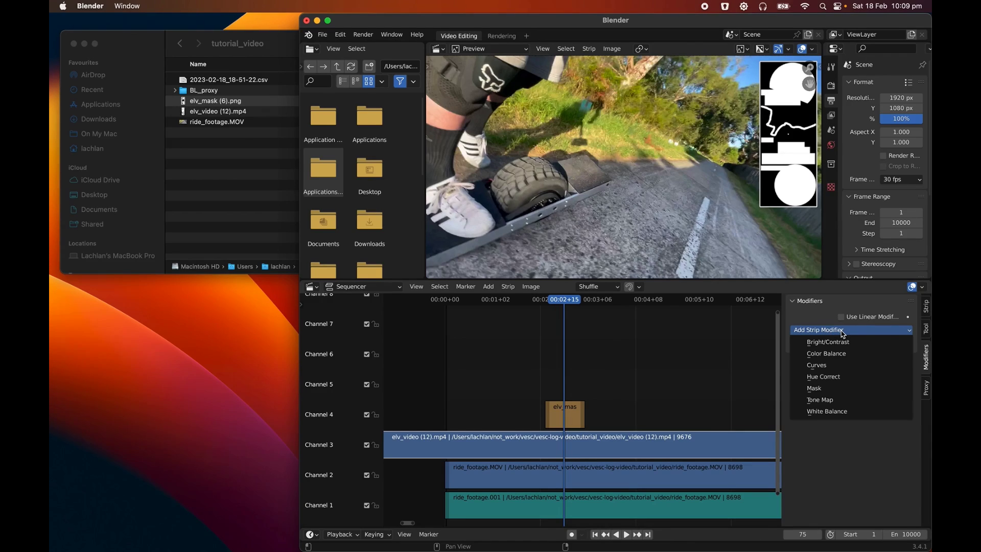
left_click(817, 391)
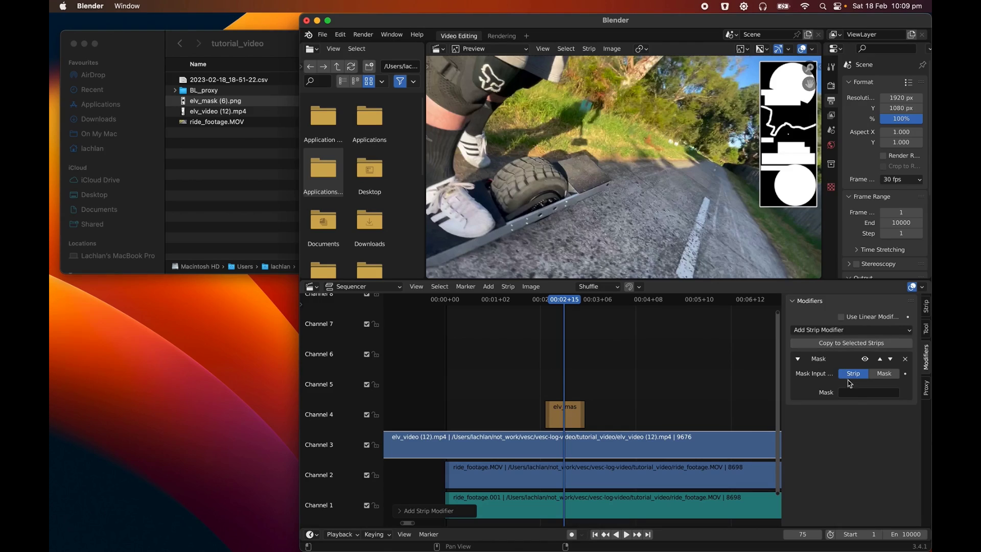
left_click(856, 392)
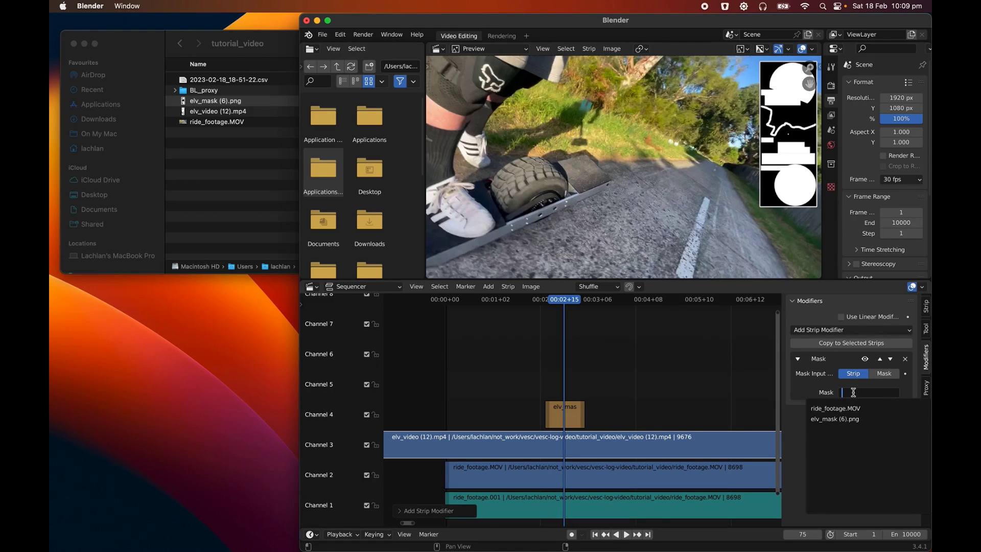
left_click(831, 420)
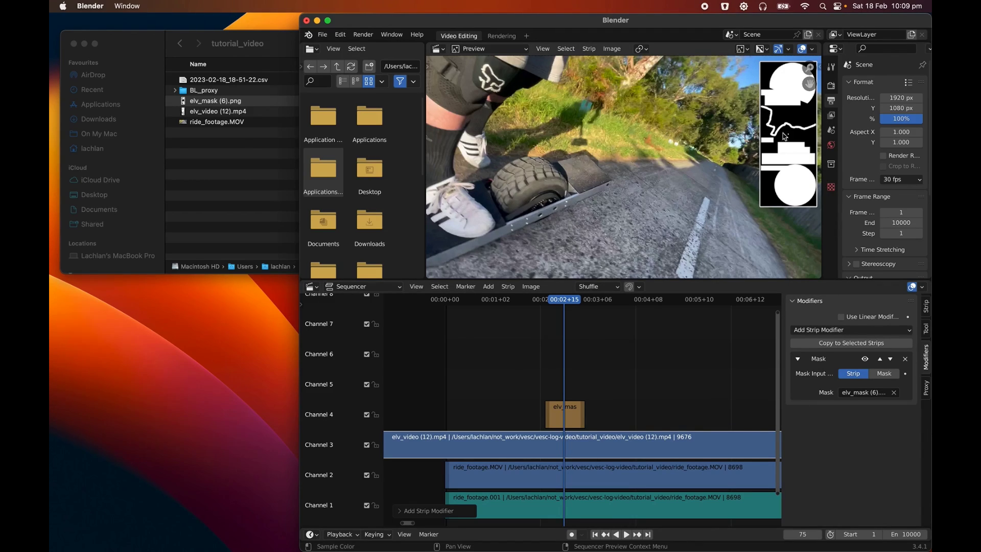
Mute the elv_mask (6).png strip on channel 4 so that the mask image itself is excluded from the output.
left_click(557, 418)
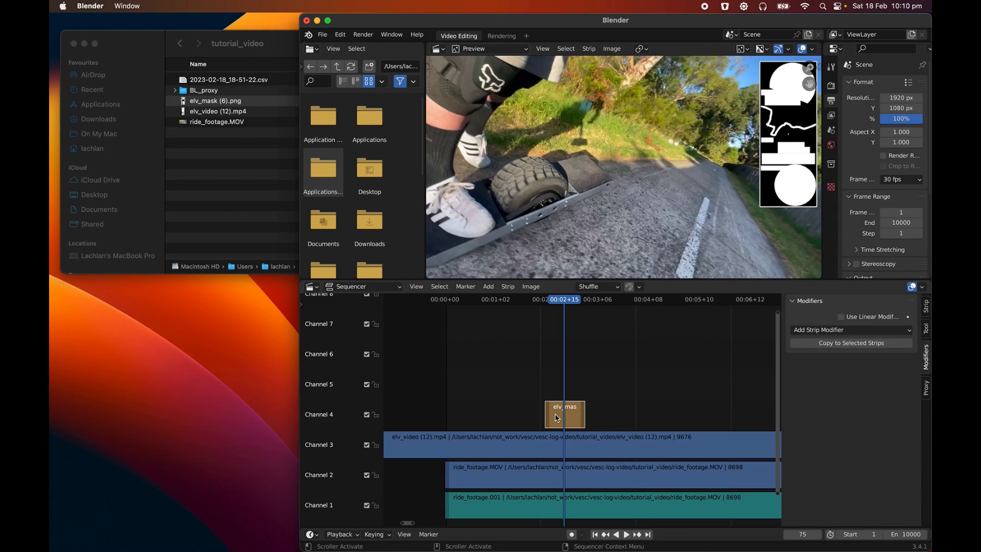
left_click(926, 307)
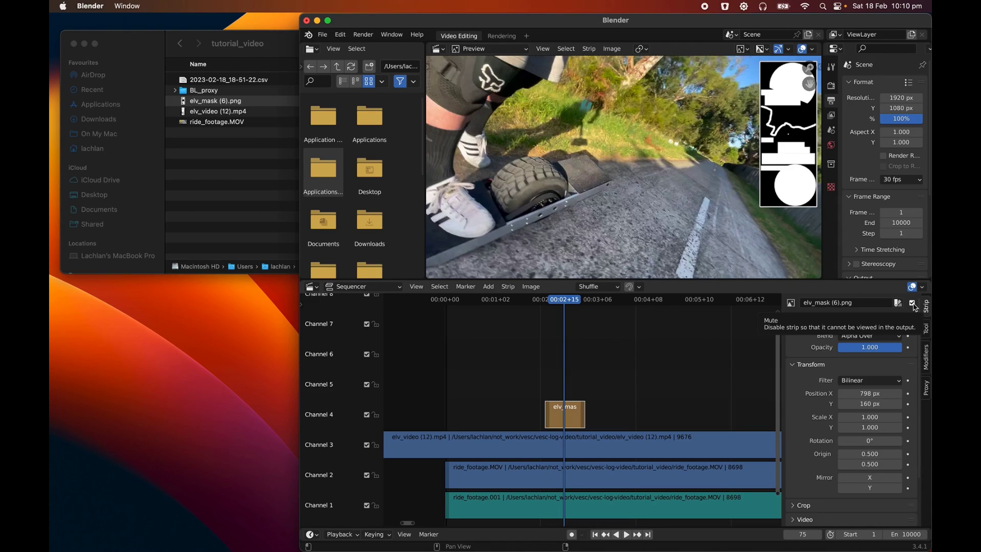
left_click(912, 304)
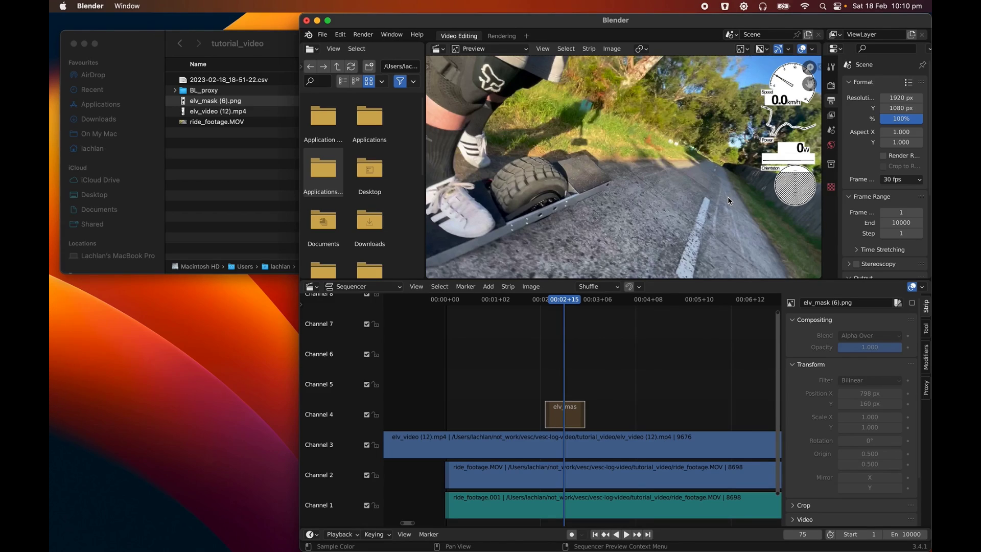
Set the opacity of the elv_video (12).mp4 overlay strip to 0.774 and start rendering the animation.
left_click(600, 448)
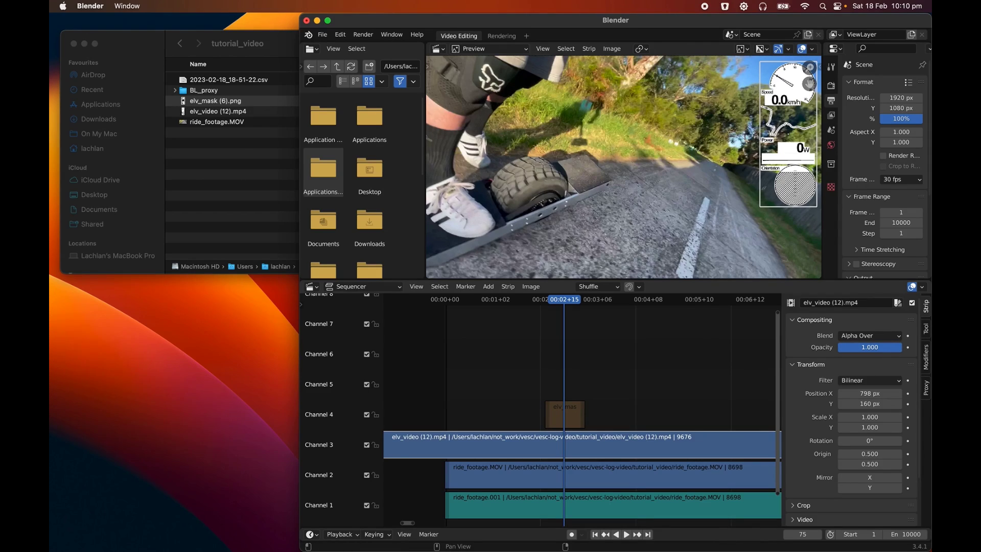
left_click_drag(898, 347, 893, 347)
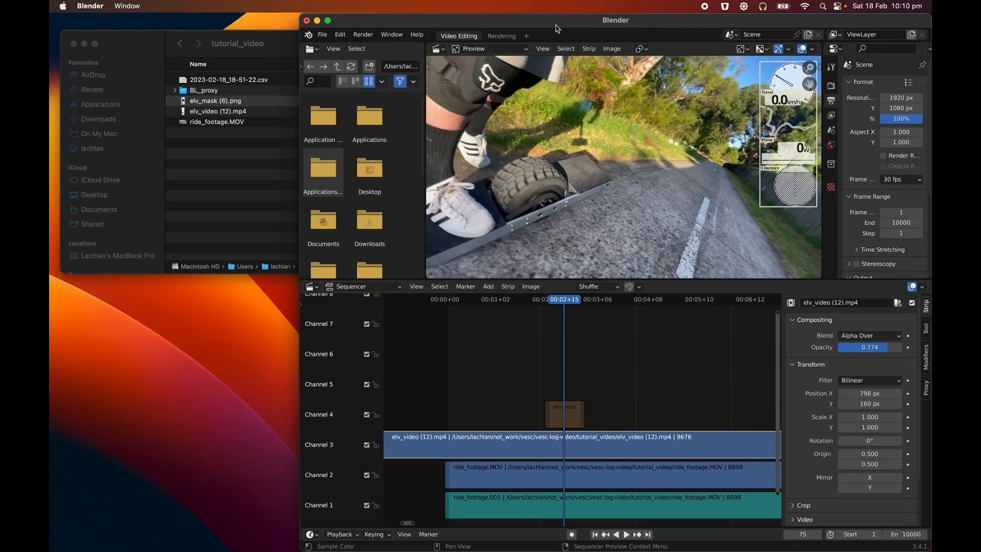
left_click(362, 36)
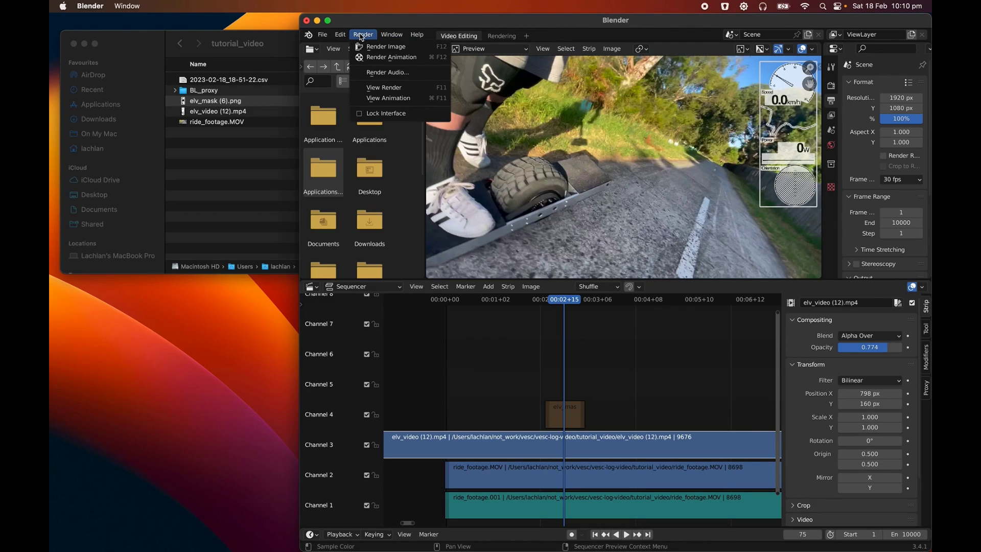
left_click(372, 61)
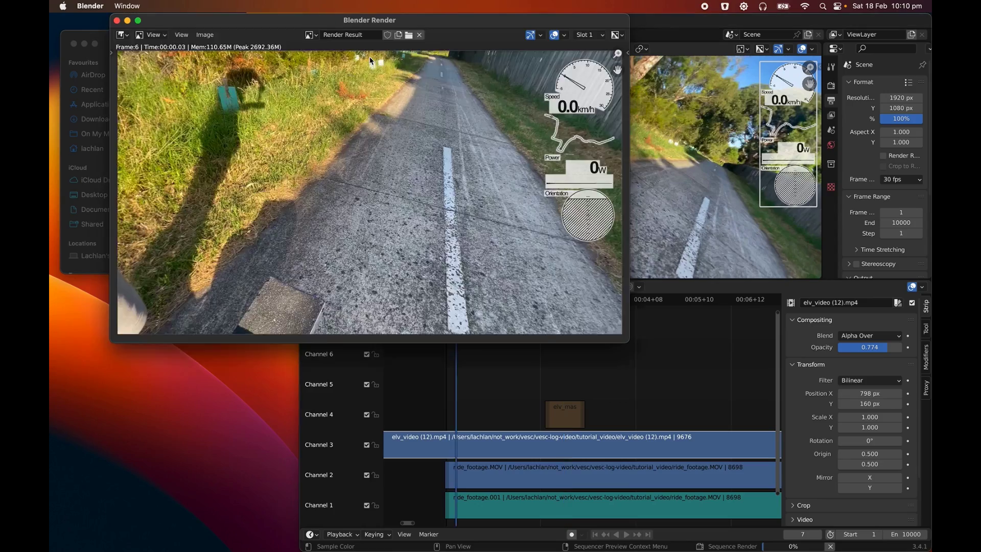